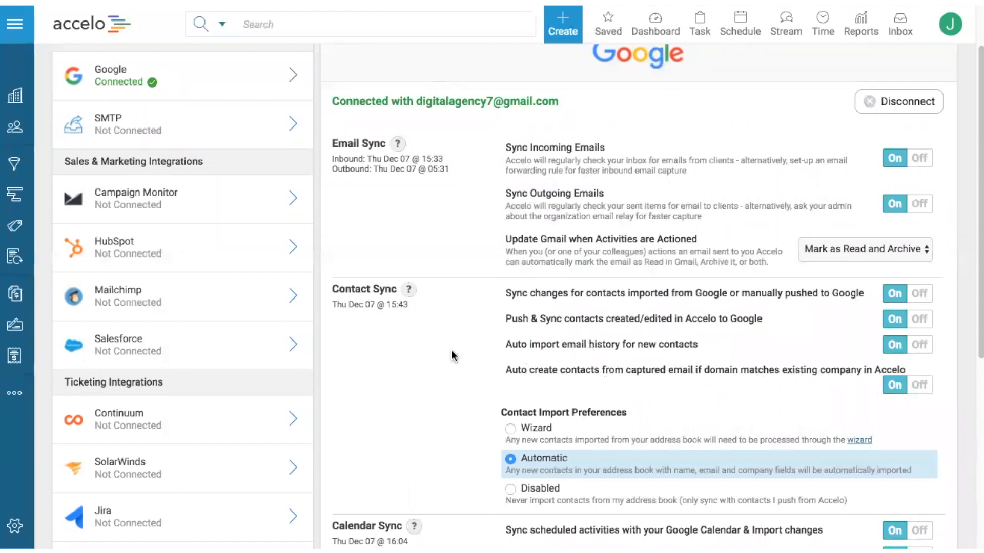
Step: Set the Google integration's Contact Import Preferences to Wizard
scroll(453, 356, down, 2)
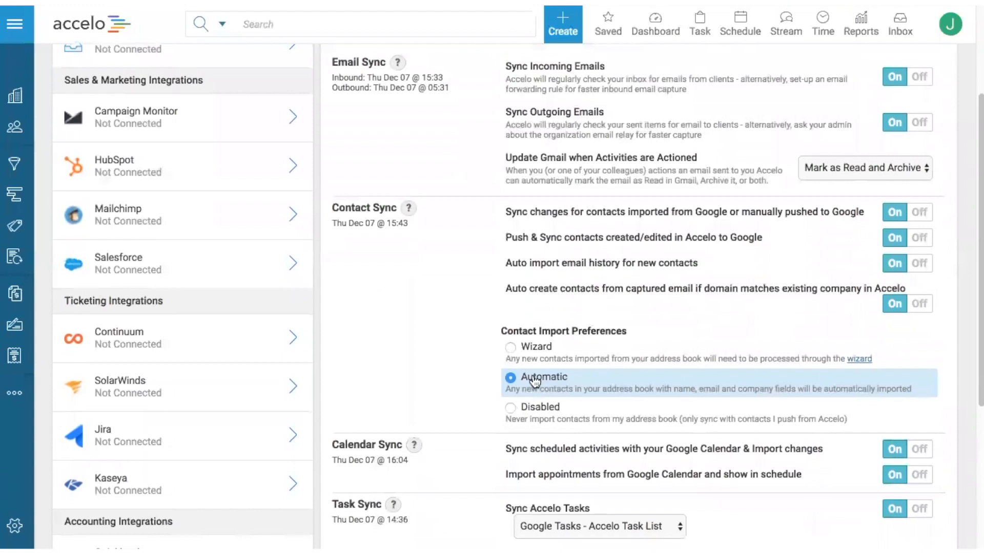
click(510, 349)
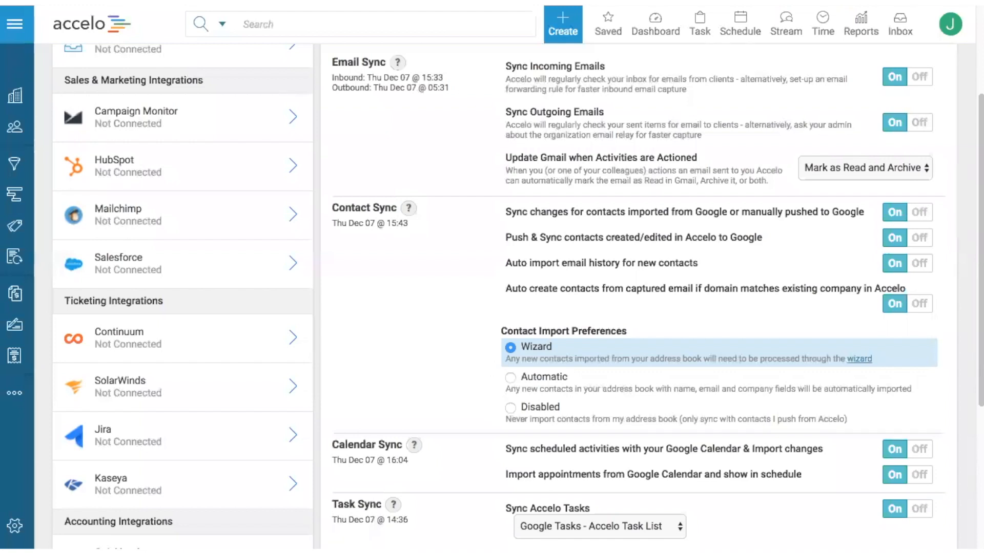
key(ctrl+Right)
Step: Choose Google Tasks - Accelo Task List as the destination for syncing Accelo tasks
scroll(762, 373, down, 2)
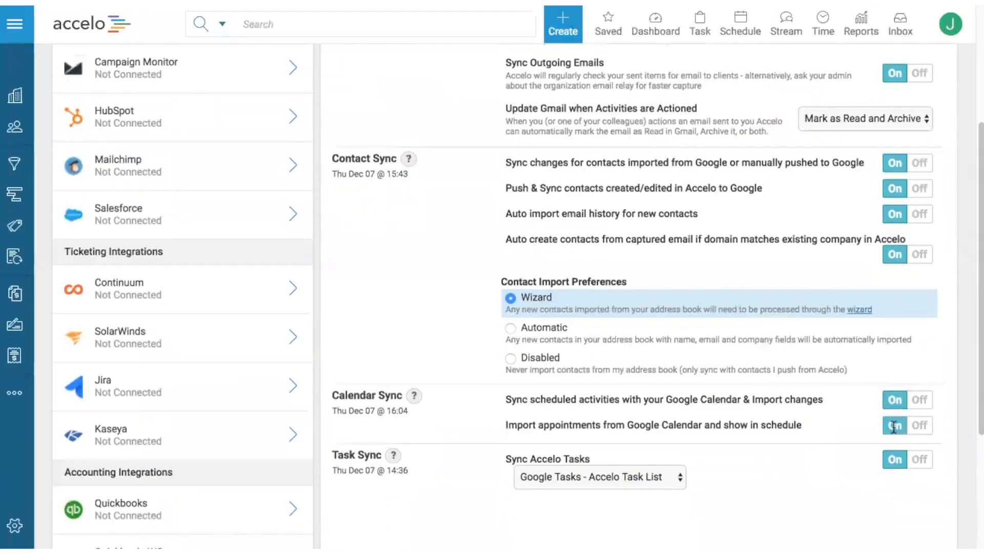
click(557, 477)
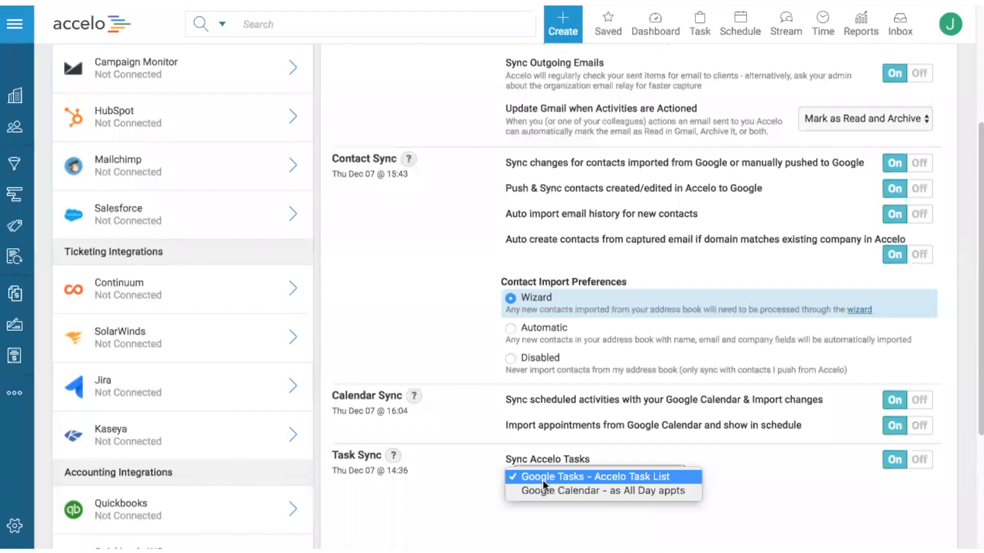
click(570, 477)
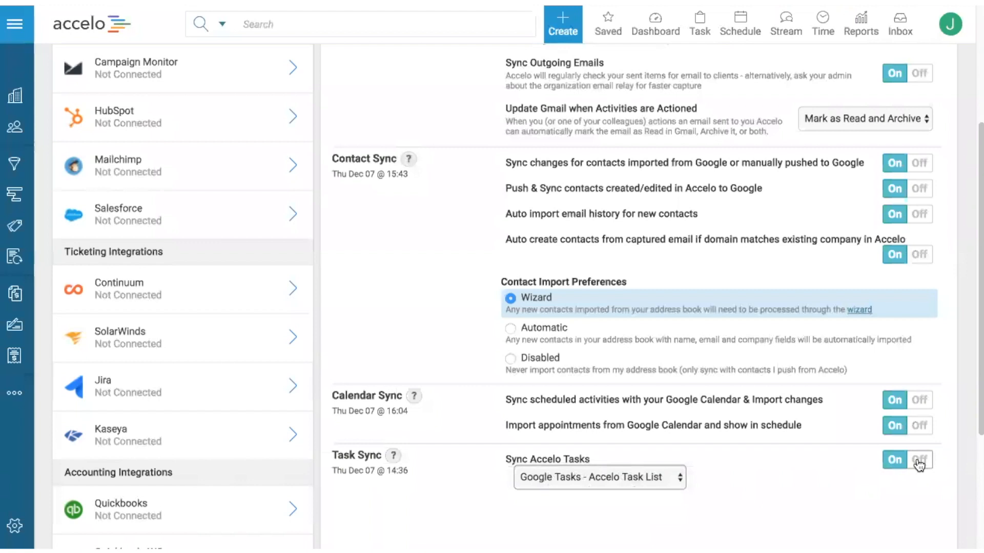
click(641, 476)
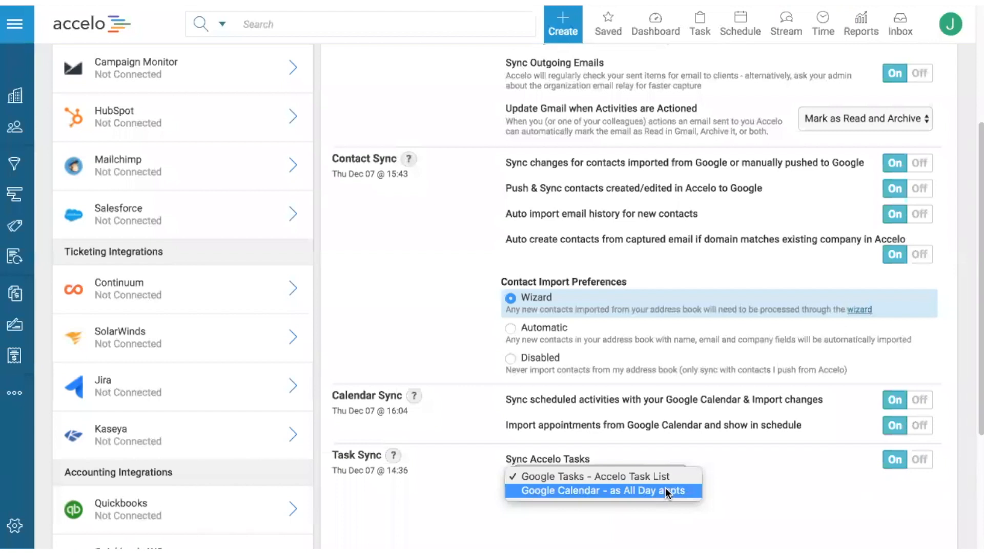
click(478, 456)
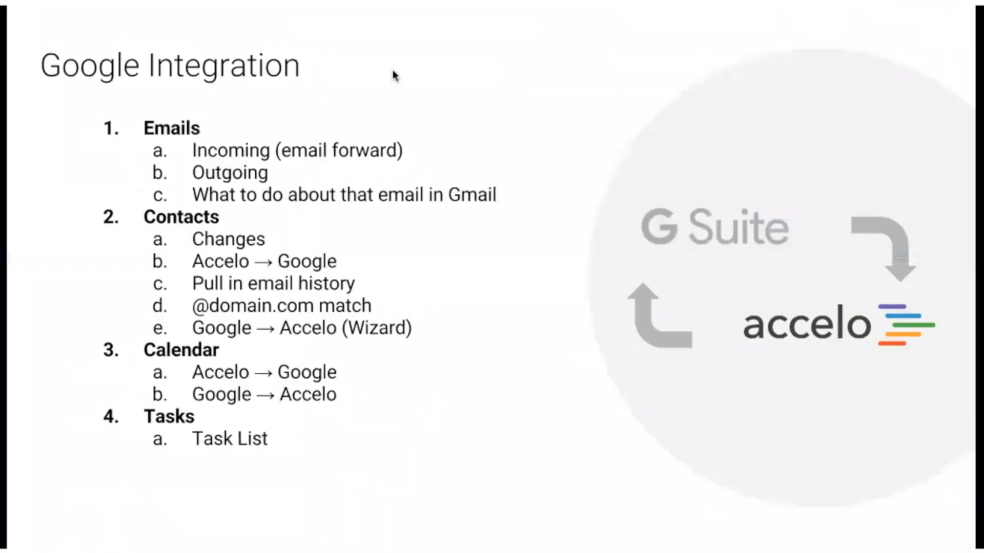
Step: Switch to the Office 365 Accelo account and open the signed-in user's Integrations page
key(Right)
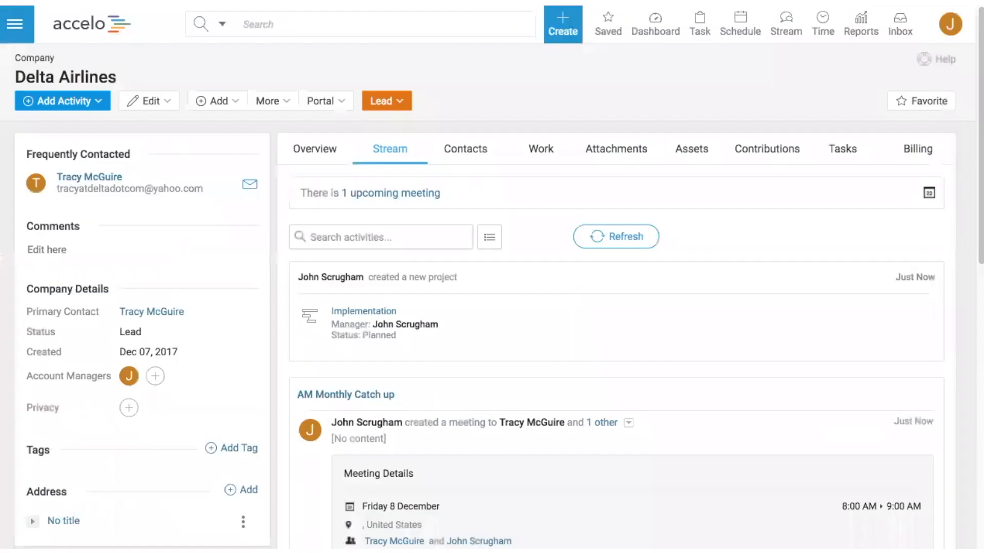
click(950, 24)
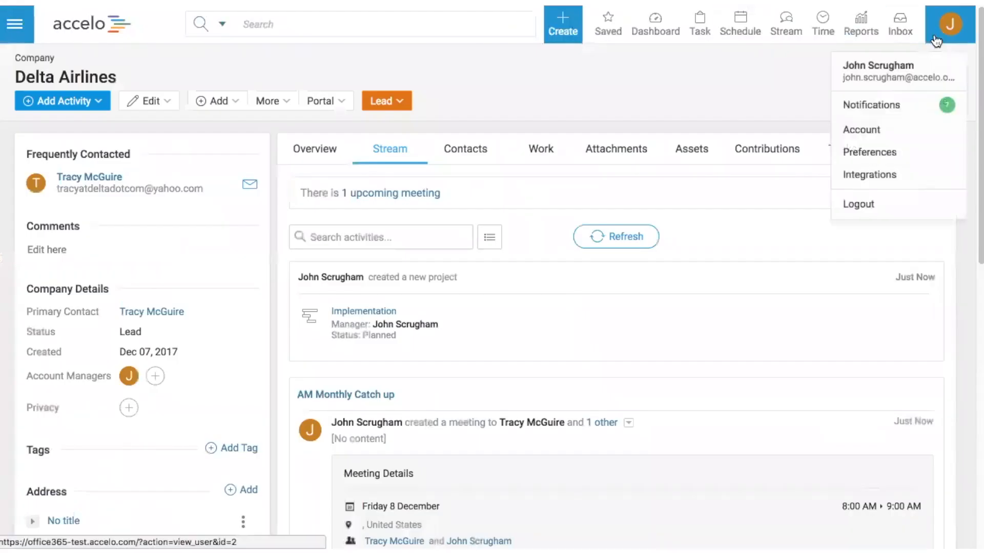
click(916, 184)
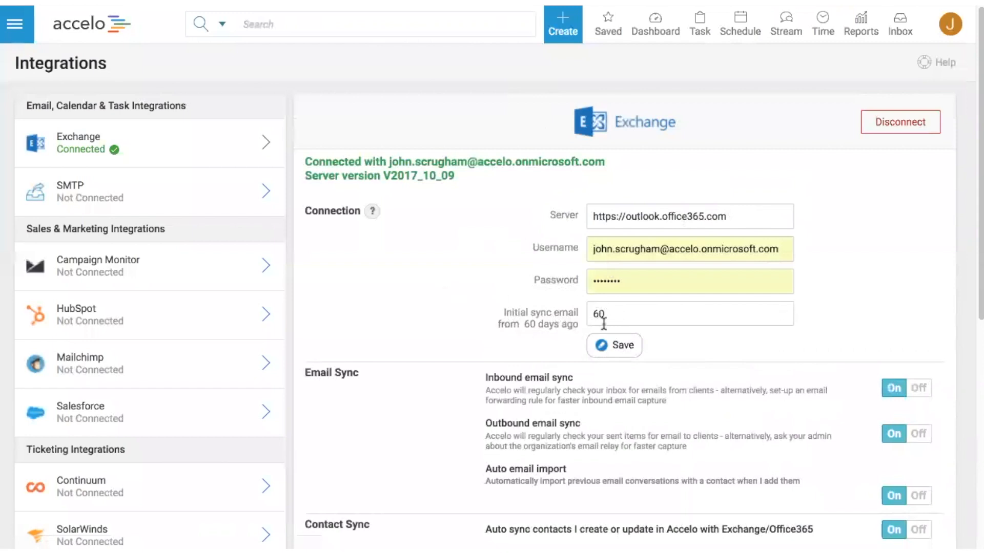
Step: Try an initial email sync period of 180 days in the Exchange connection, and restore it to 60 days
drag(606, 316, 592, 312)
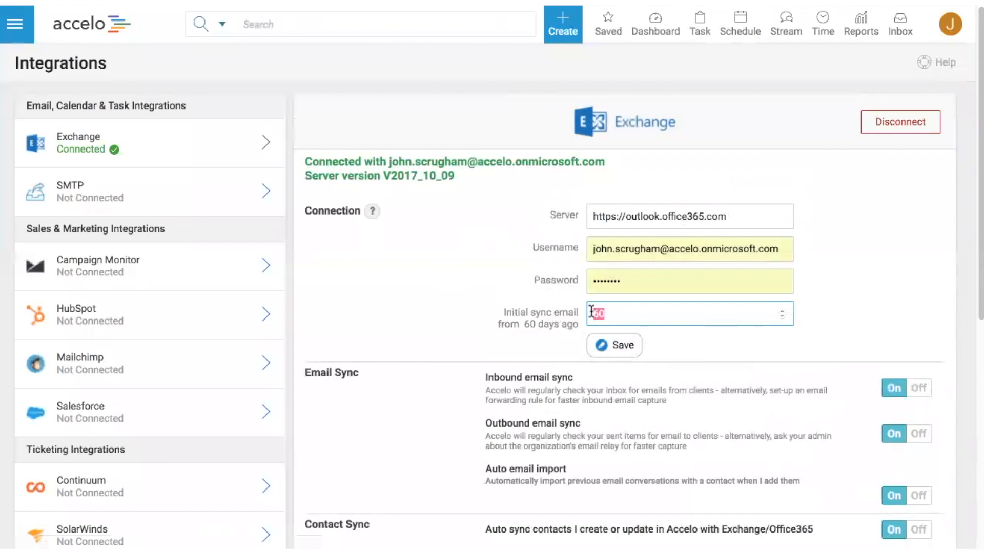
text(180)
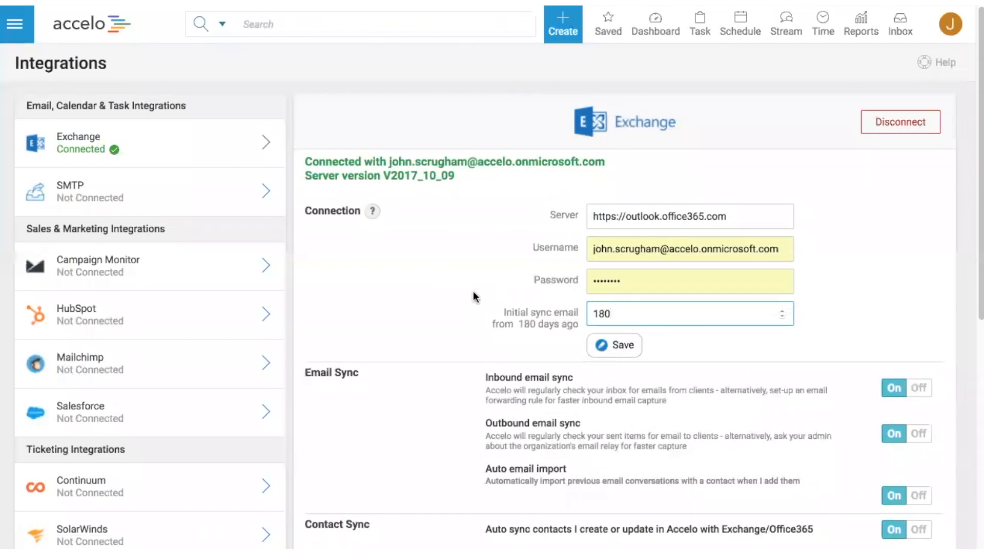
key(BackSpace)
key(BackSpace)
key(BackSpace)
text(60)
click(445, 391)
Step: Set the Exchange integration's Contact Import Preferences to Wizard
scroll(444, 391, down, 1)
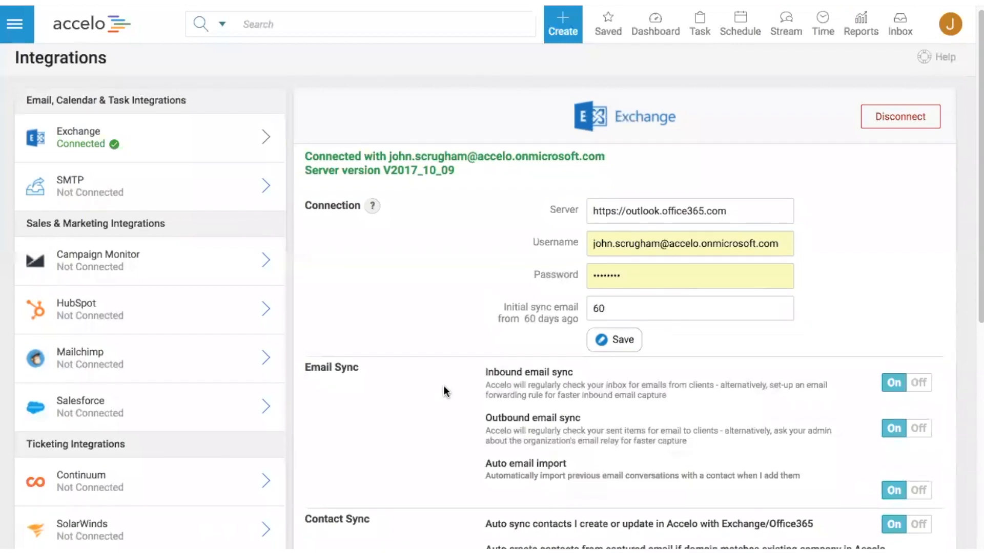
scroll(445, 391, down, 3)
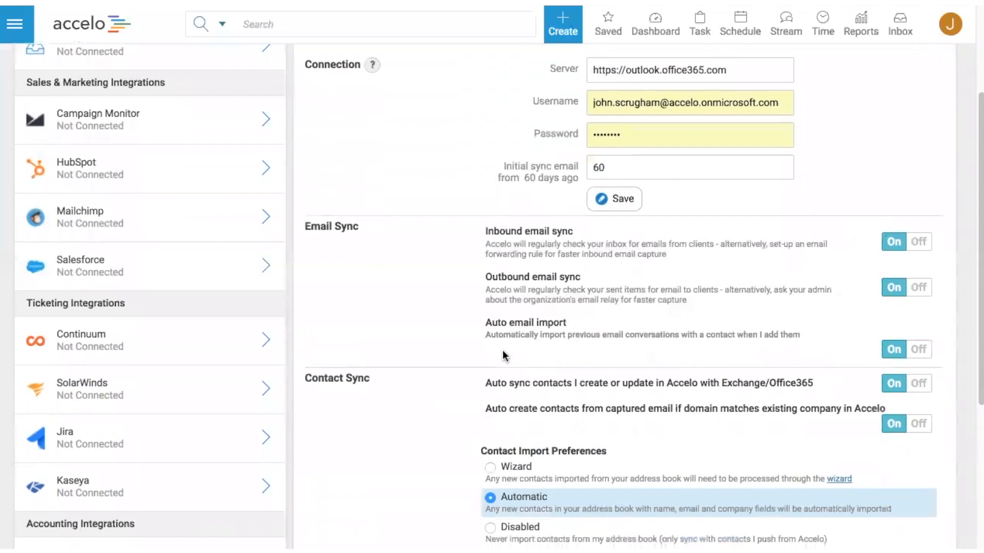
scroll(507, 357, down, 3)
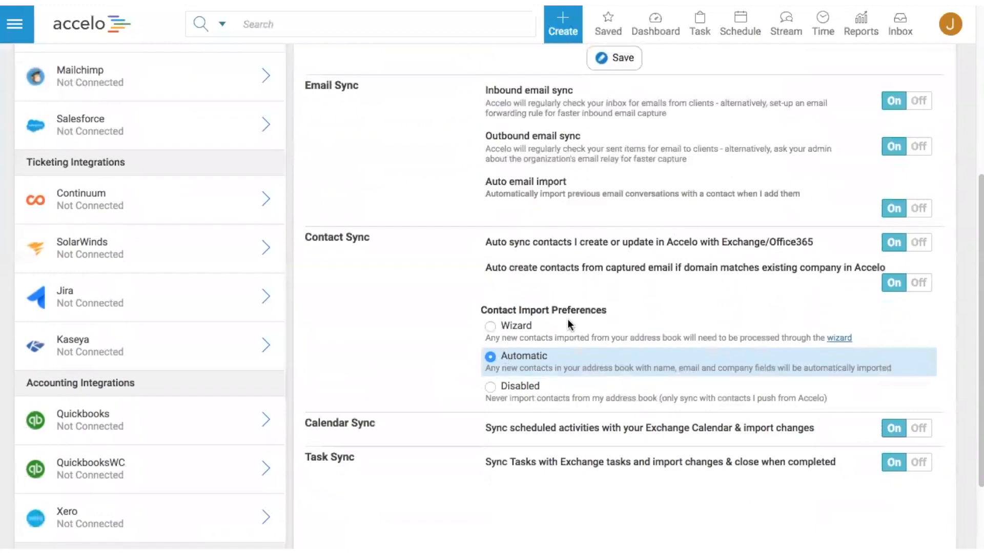
click(490, 328)
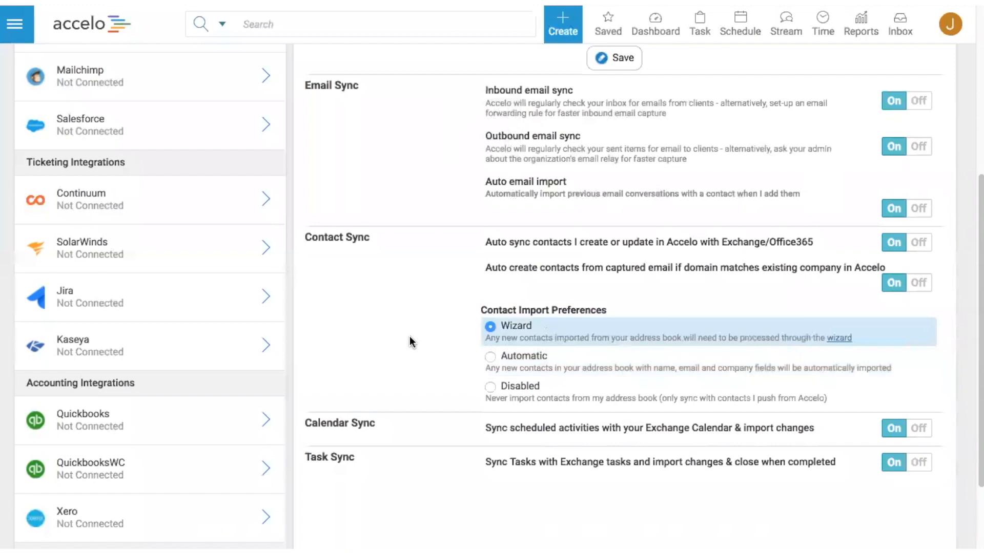
scroll(410, 338, down, 2)
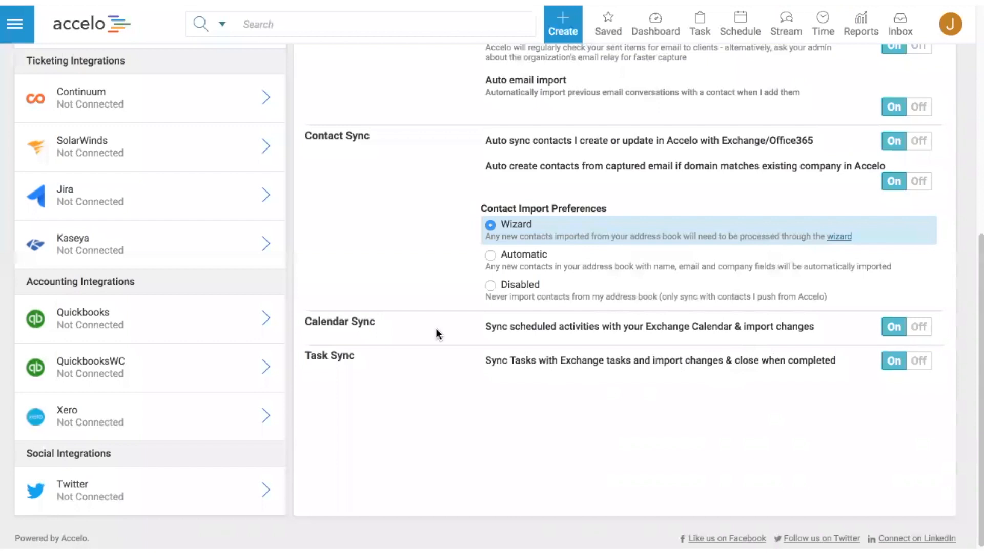
scroll(417, 324, up, 7)
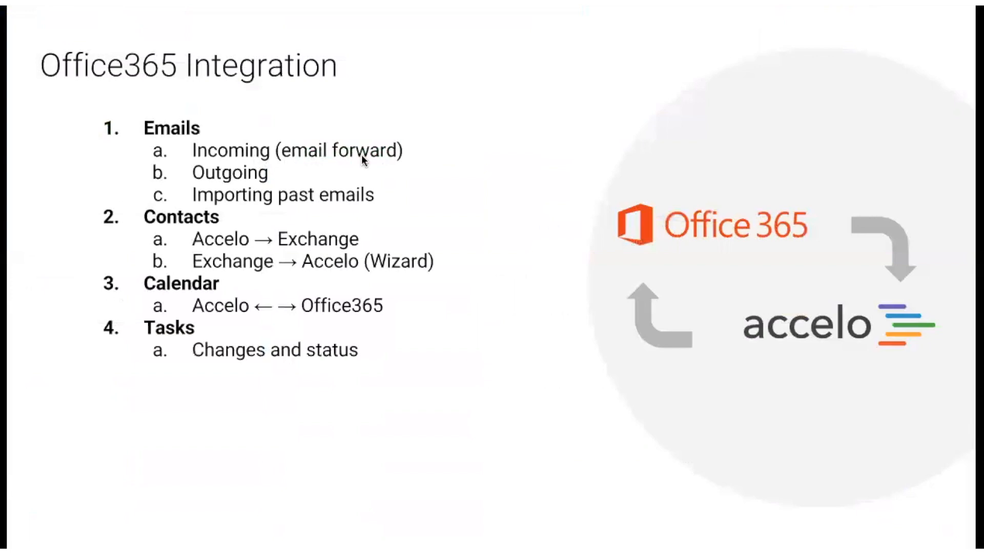
Step: Switch to Gmail and, in its forwarding settings, choose to forward a copy of incoming mail to the Accelo capture address
key(Right)
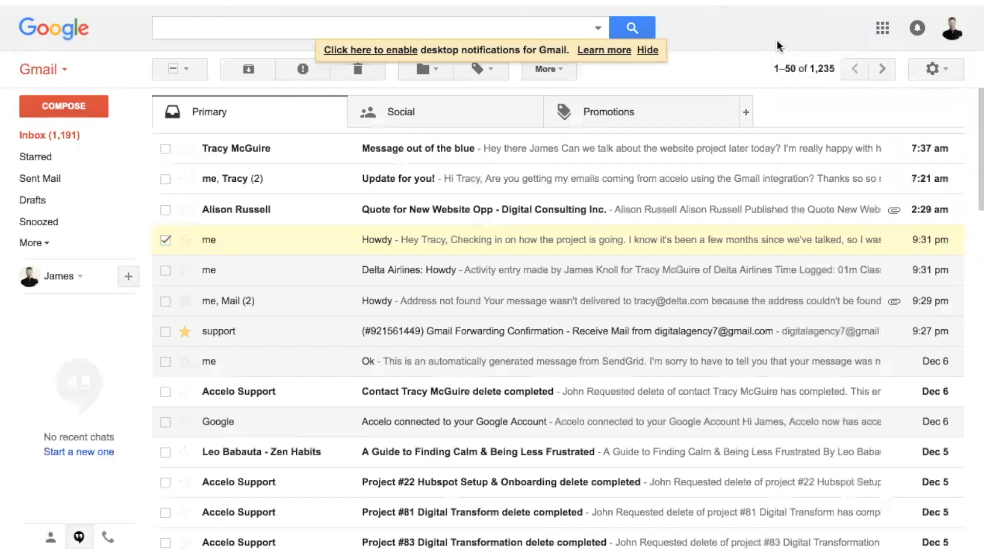
click(943, 70)
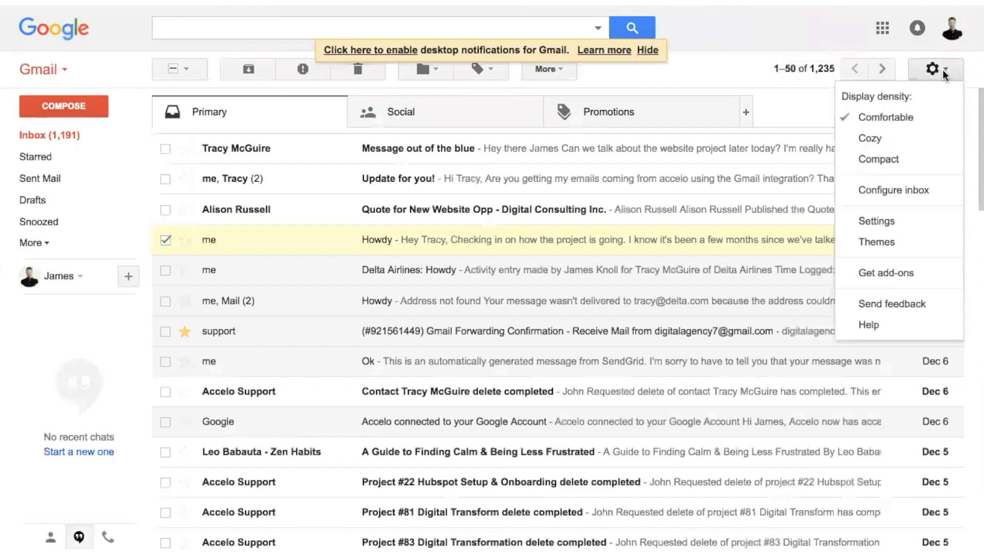
click(896, 224)
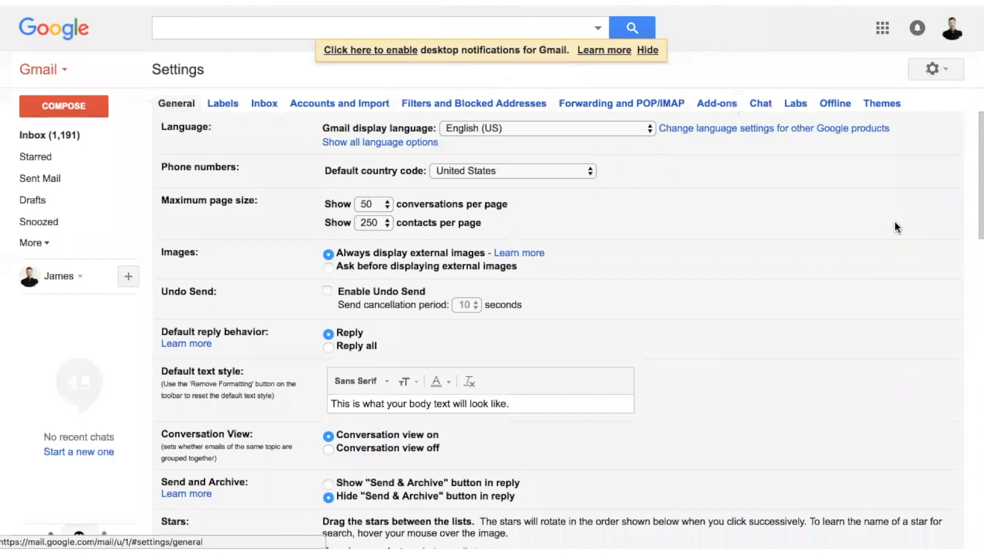
click(593, 108)
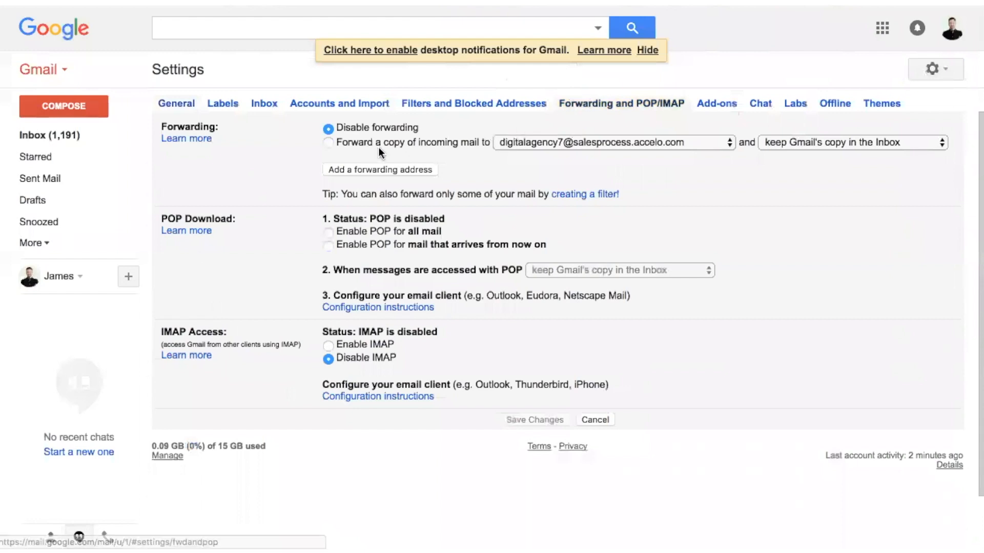
click(329, 142)
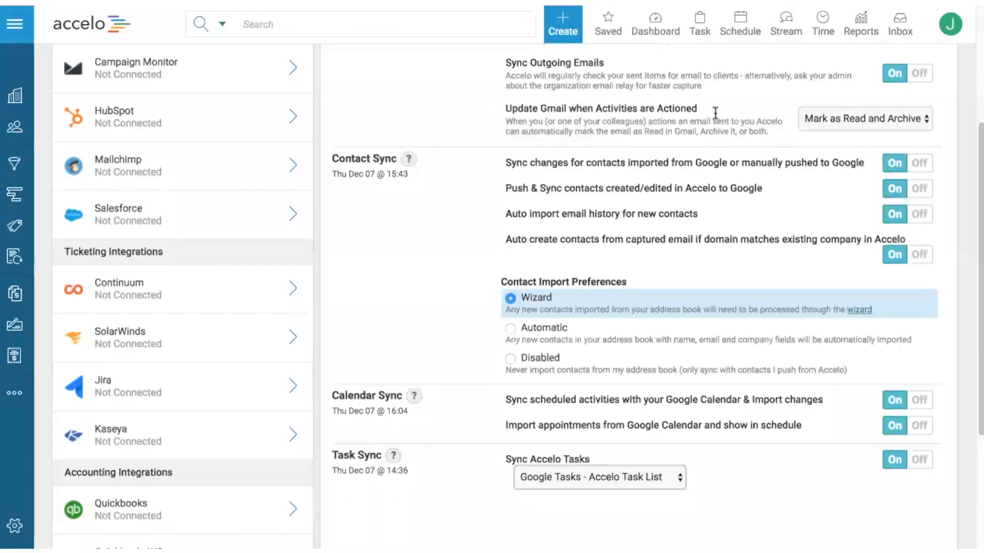
Step: Switch back to Accelo, open the signed-in user's account page and highlight the Capture Acct email address
mouse_move(932, 44)
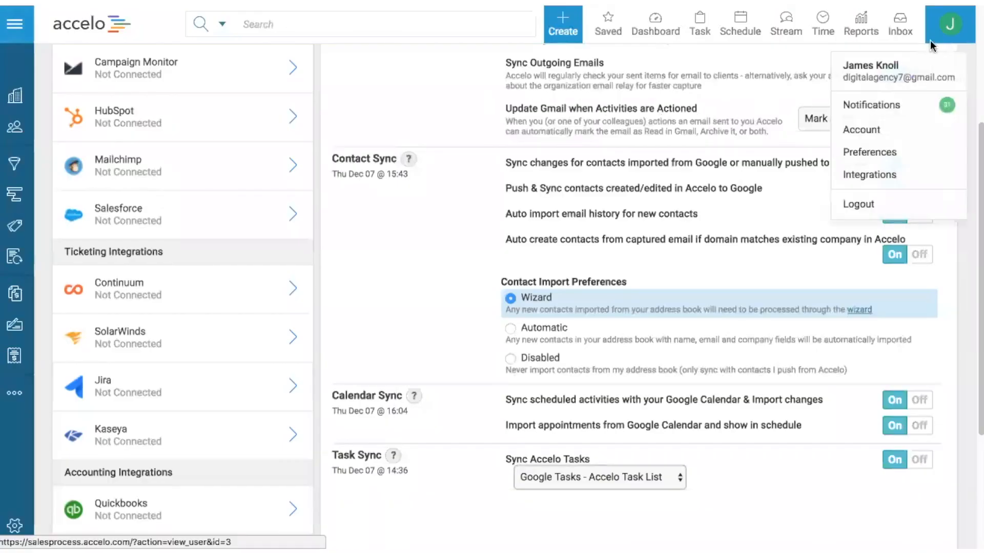
click(880, 132)
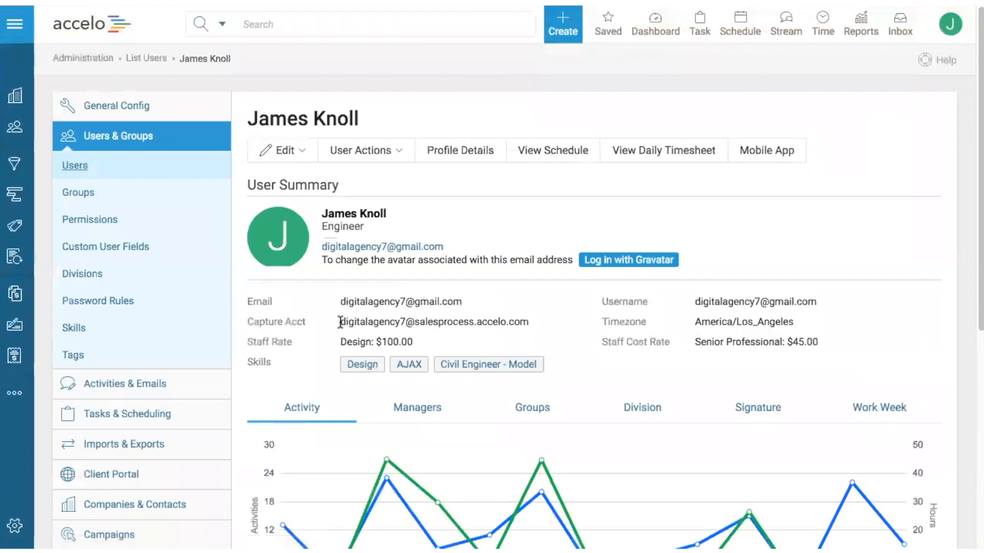
drag(342, 322, 524, 320)
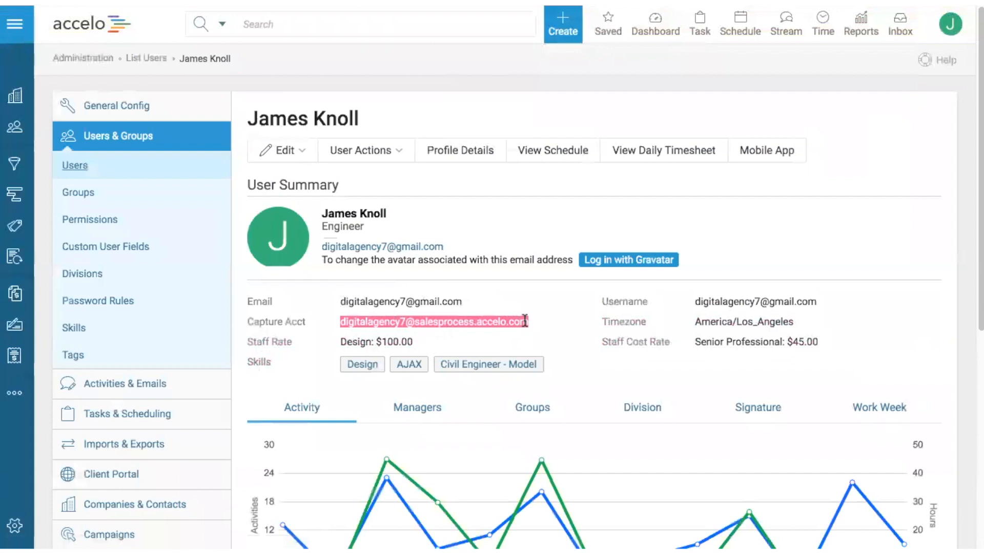
click(632, 96)
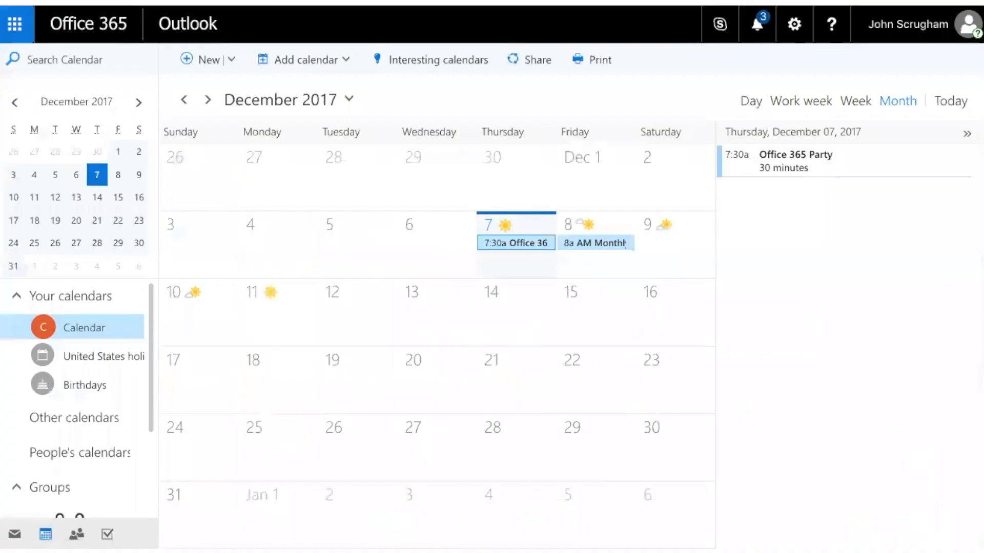
Step: Switch to Outlook mail, search the settings for "options" and open Message options
click(12, 535)
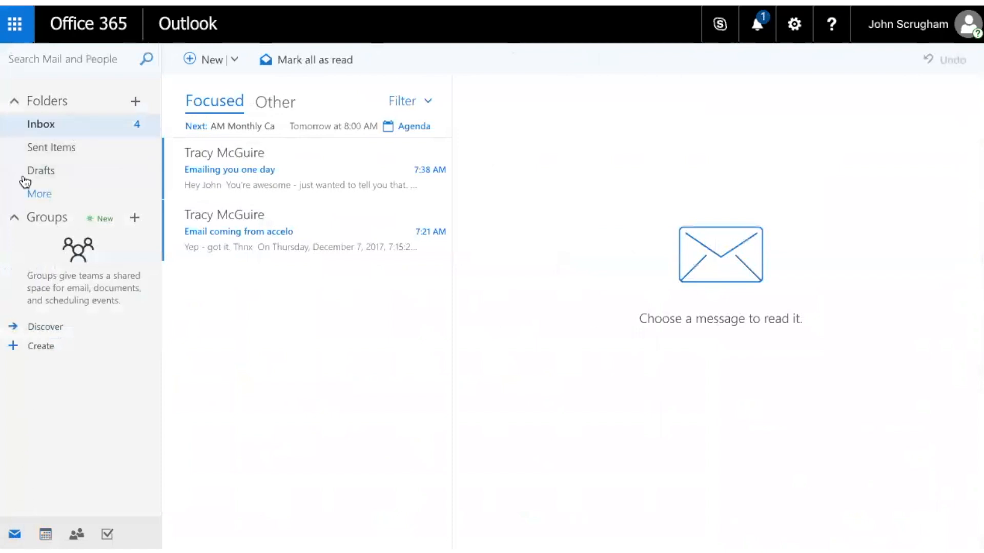
click(794, 37)
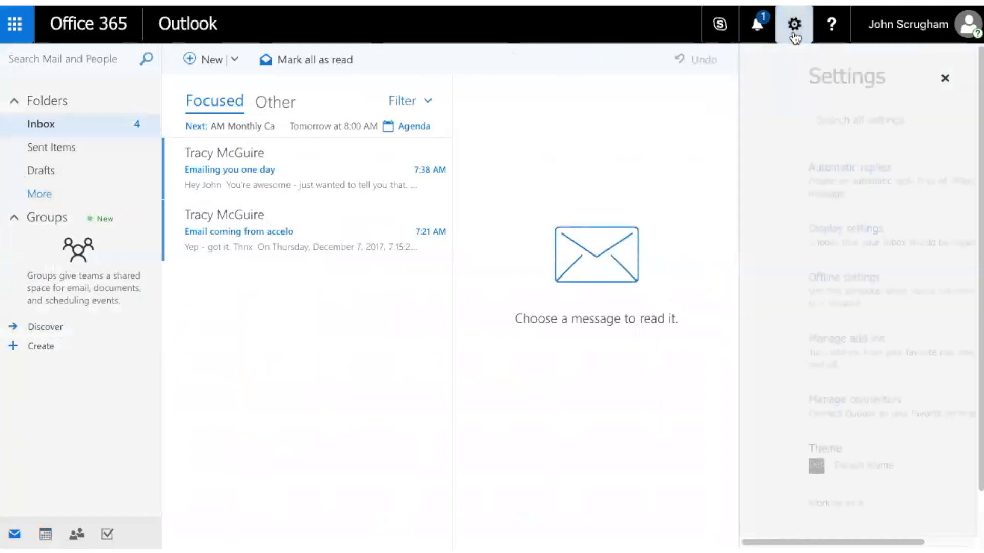
click(810, 116)
text(options)
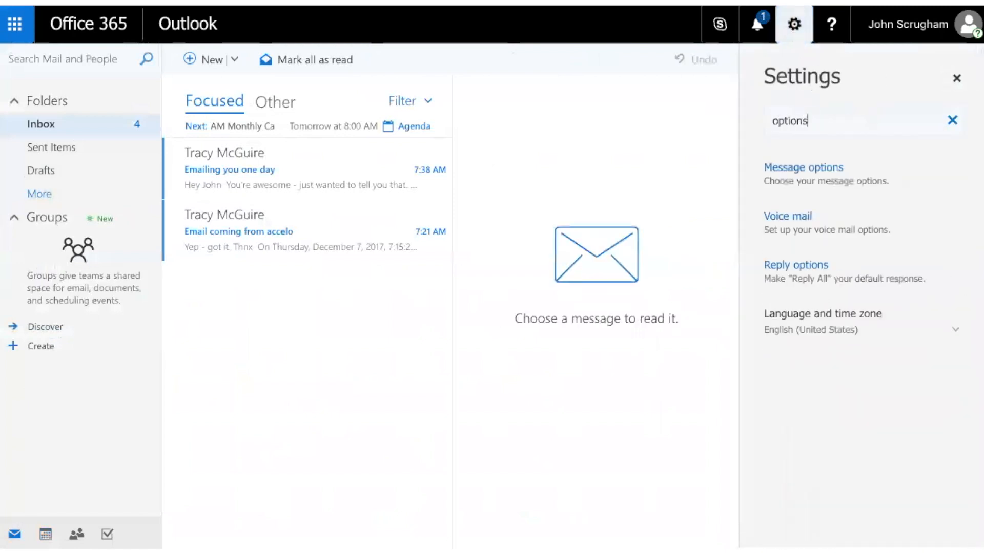
click(877, 186)
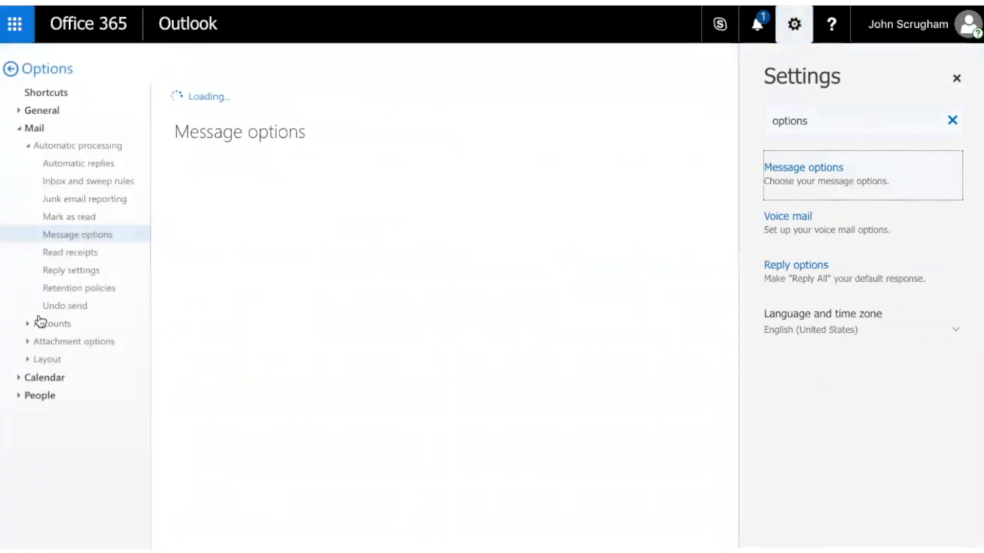
Step: Open the Forwarding options under the mail Accounts settings, choose Start forwarding and activate the forwarding address field
click(27, 324)
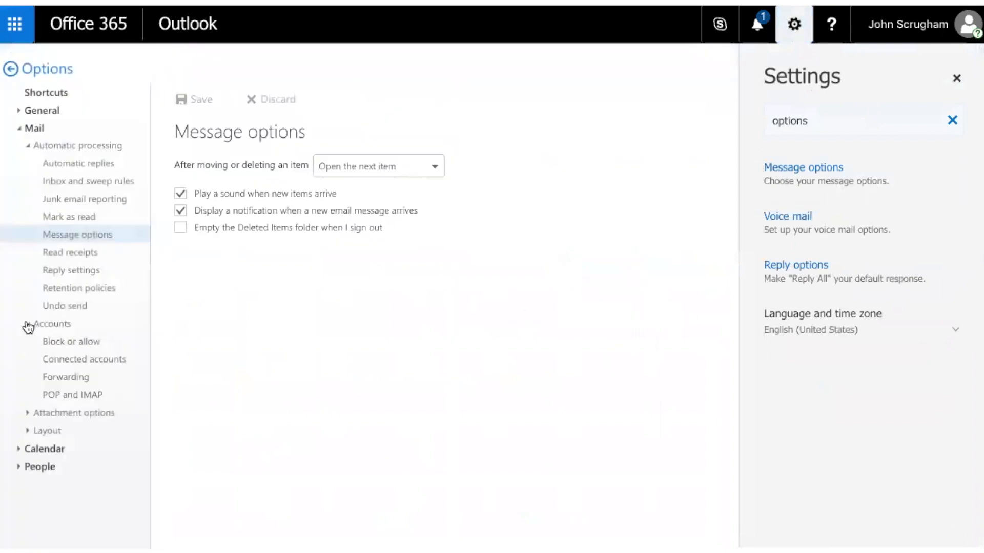
click(28, 145)
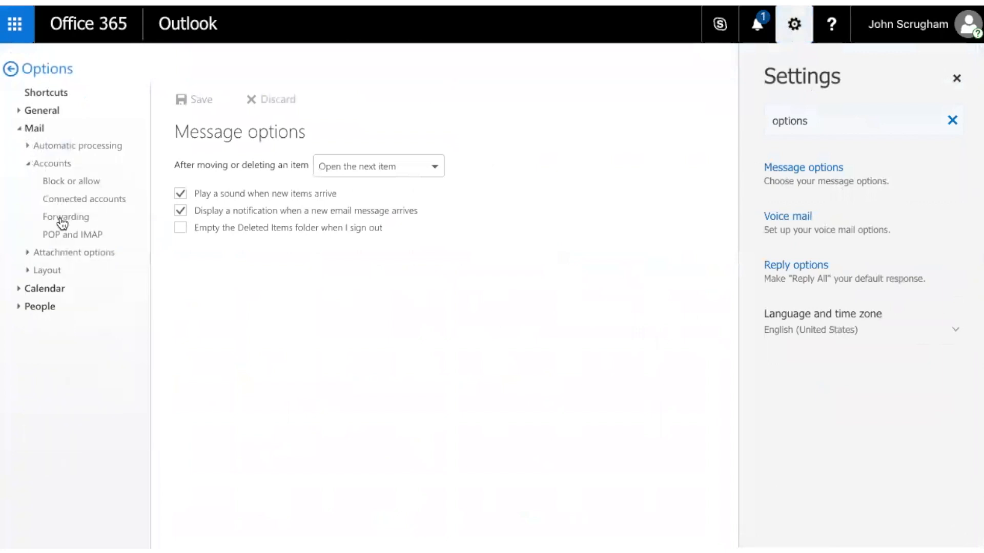
click(60, 222)
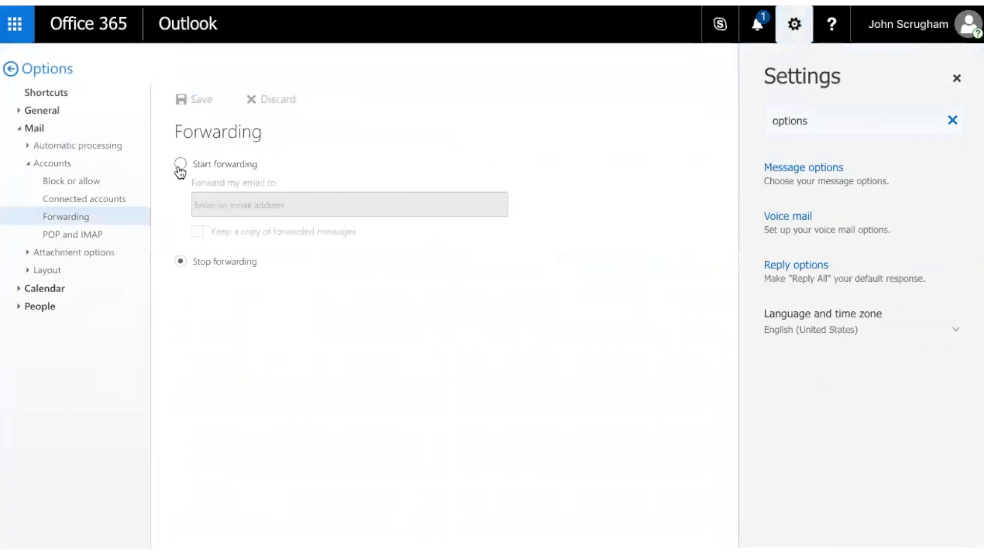
click(179, 169)
click(271, 205)
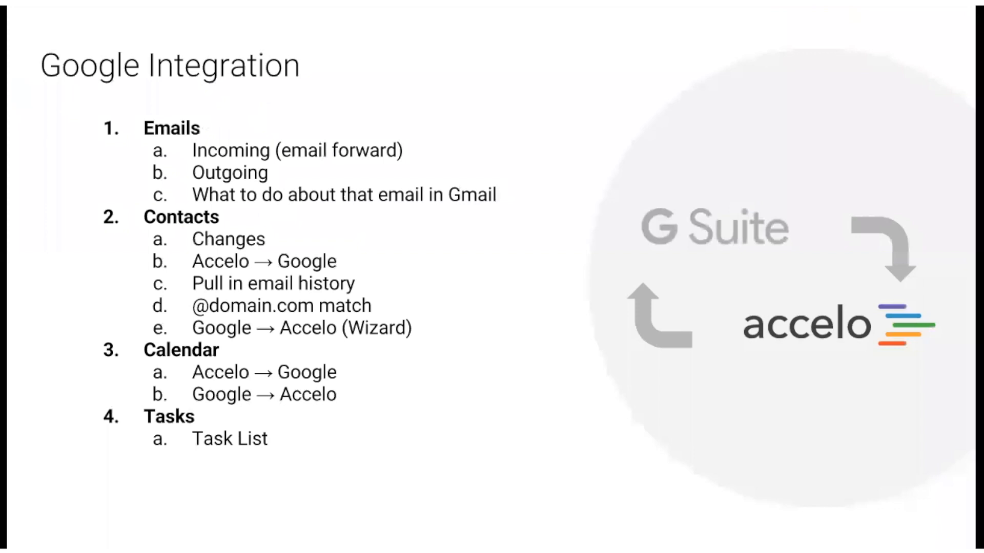
key(Right)
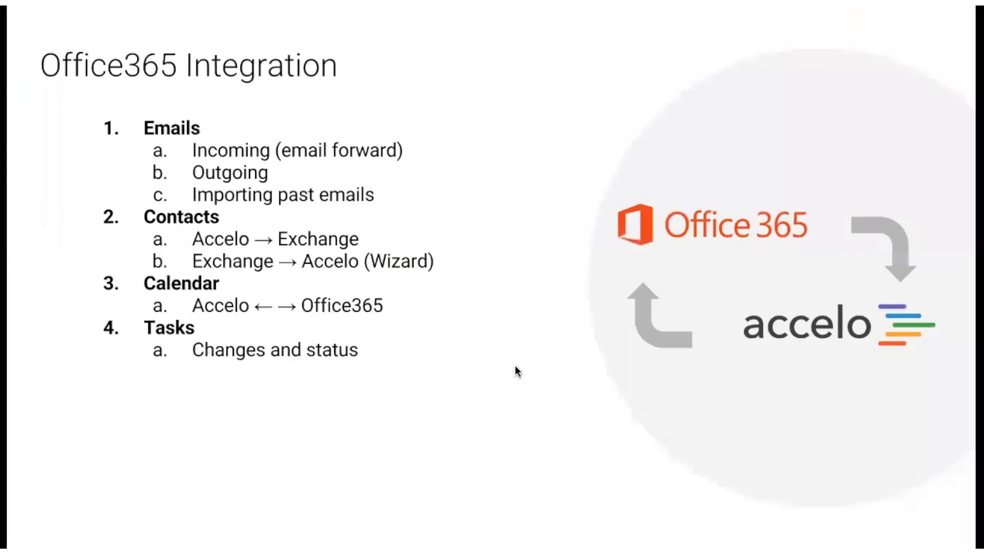
key(Right)
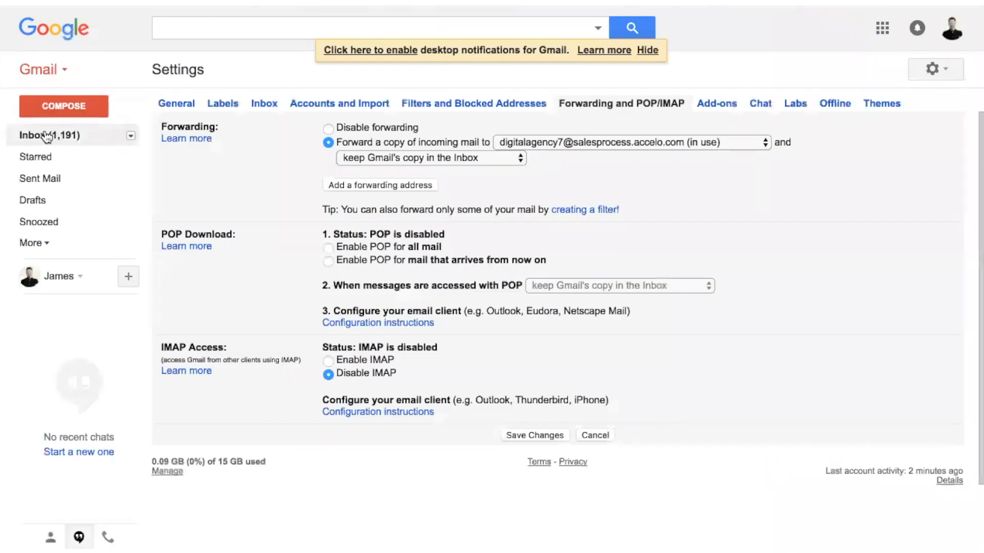
Step: Switch to Gmail, view the "Message out of the blue" email in the inbox and return to the message list
click(44, 134)
click(344, 301)
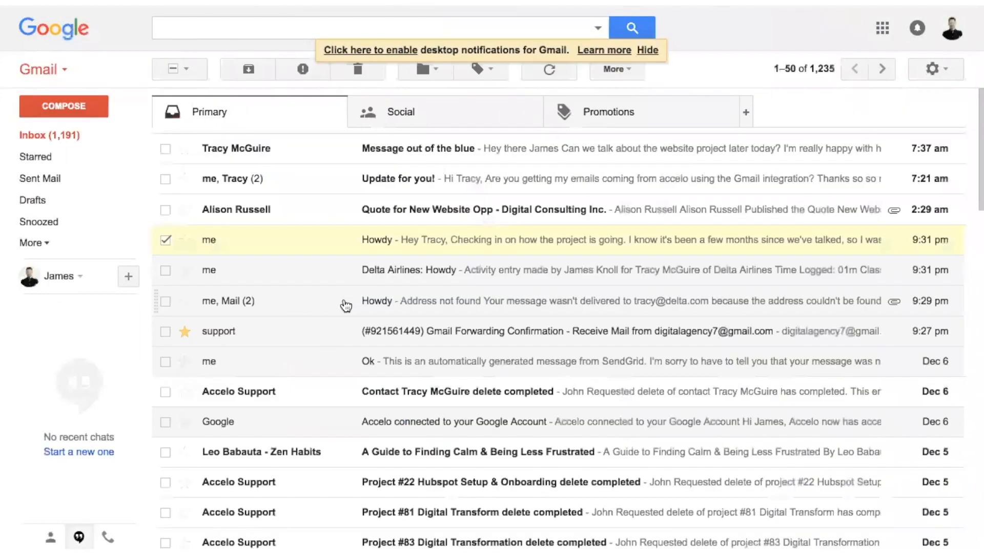
click(307, 161)
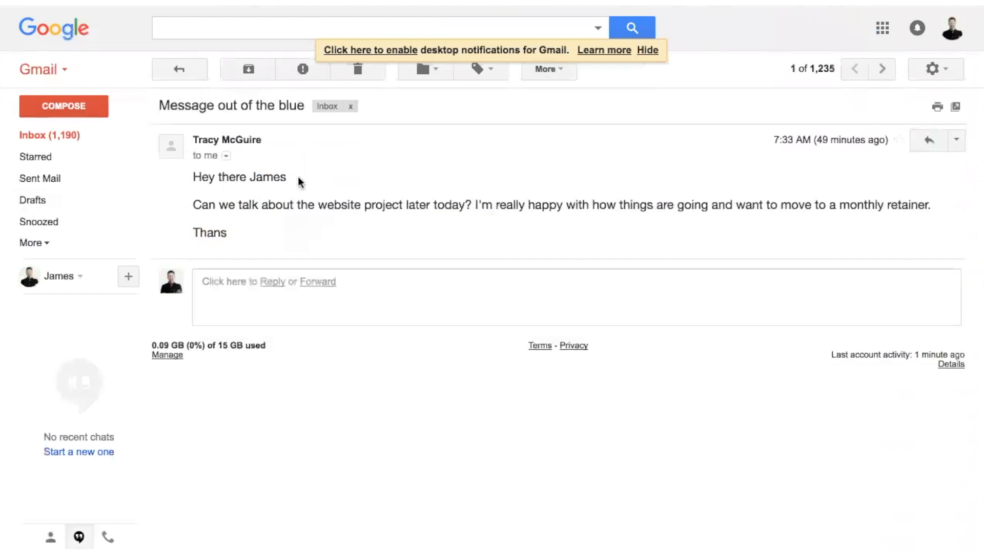
click(175, 67)
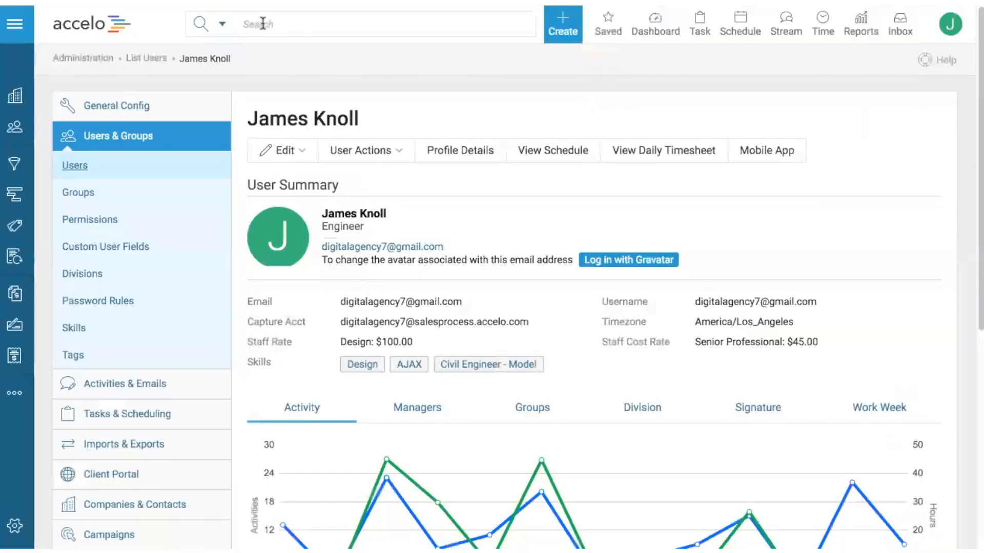
Step: Switch to Accelo, search for "delta", open the Delta Airlines company's stream and expand the "Message out of the blue" email
click(262, 23)
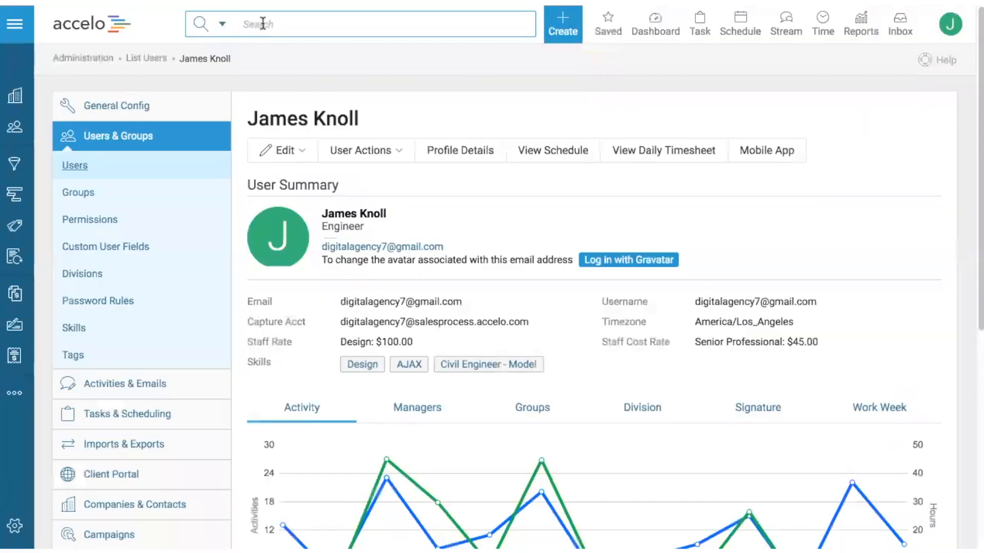
text(delta)
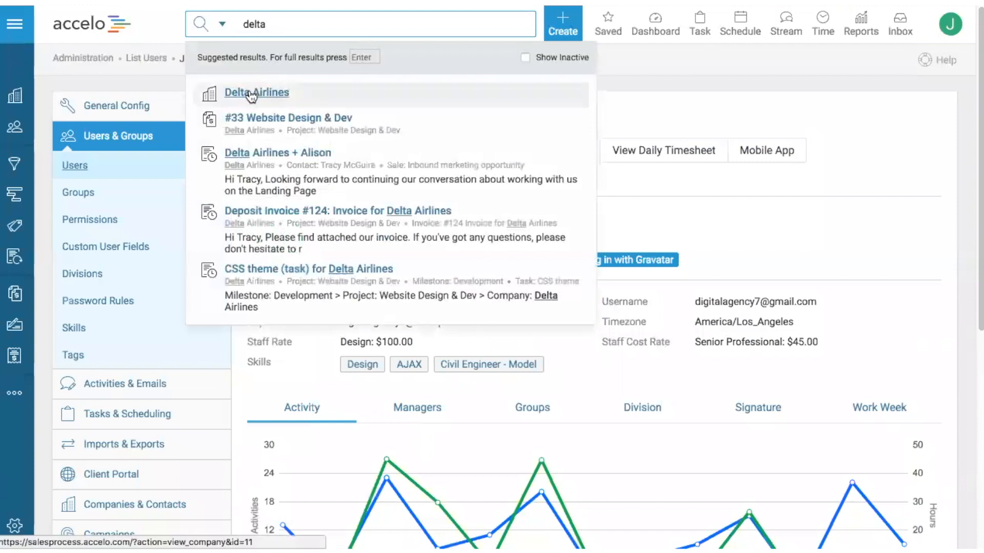
click(250, 91)
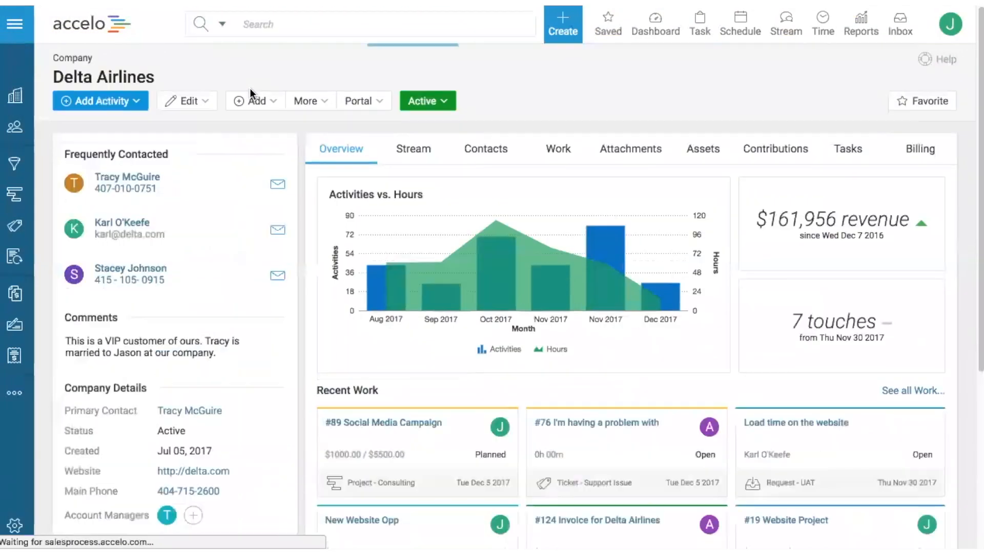
click(412, 150)
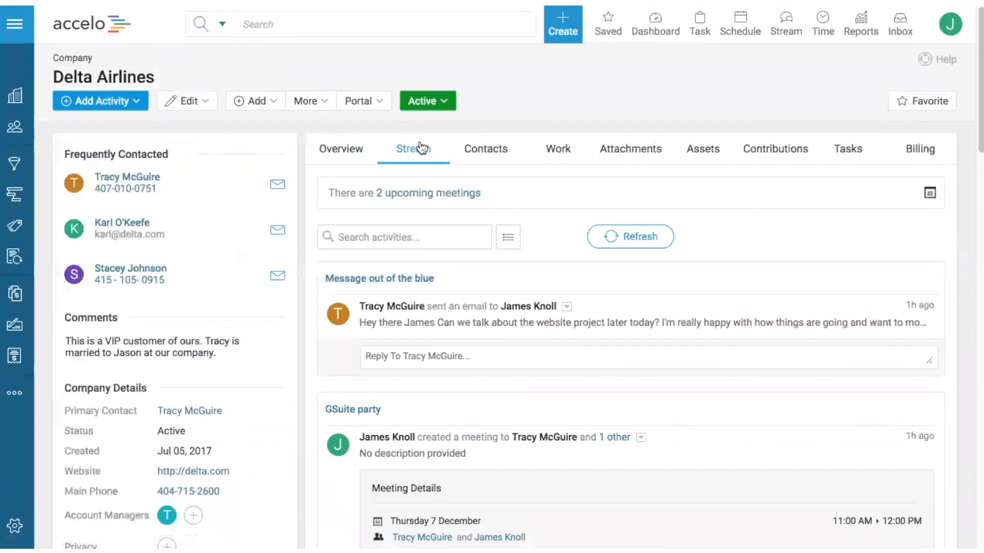
scroll(328, 133, down, 2)
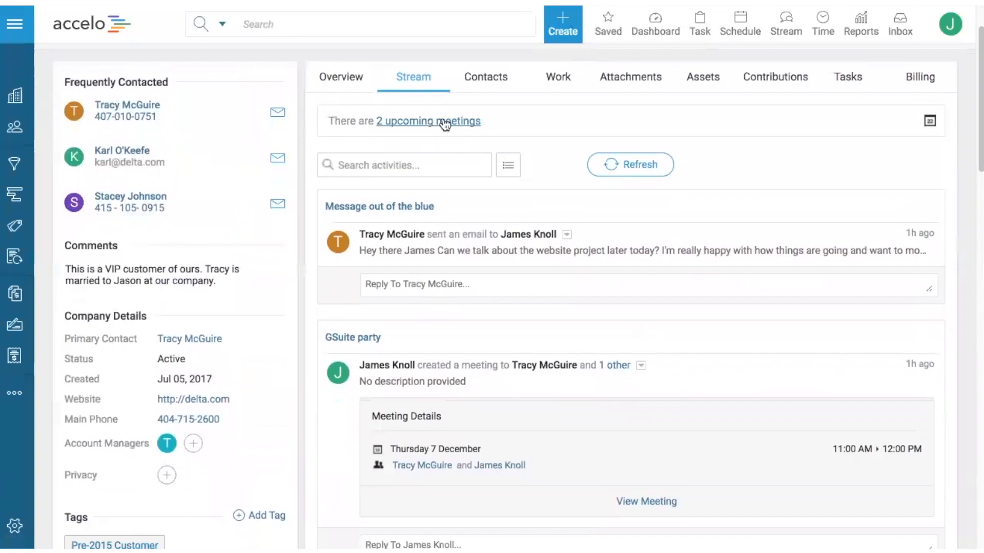
scroll(315, 143, down, 3)
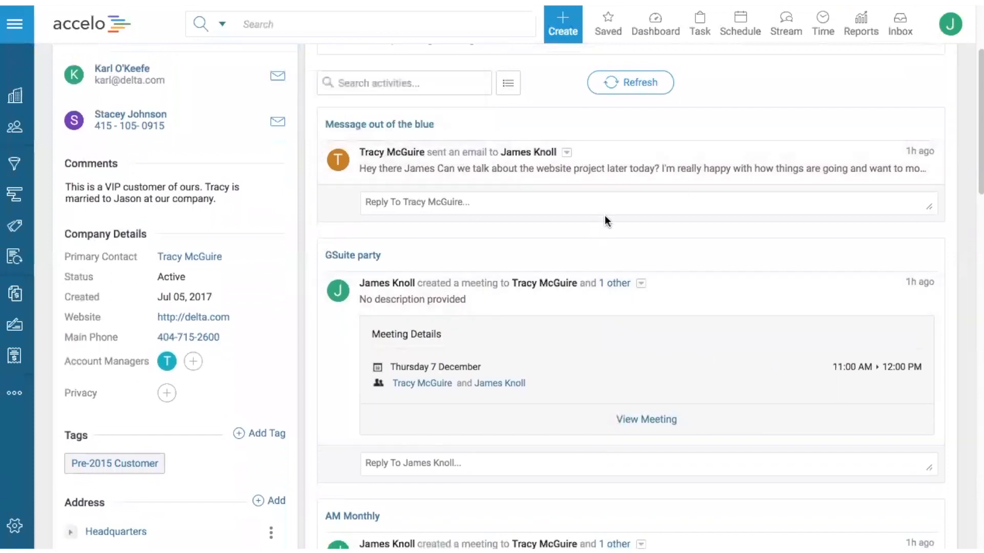
click(630, 165)
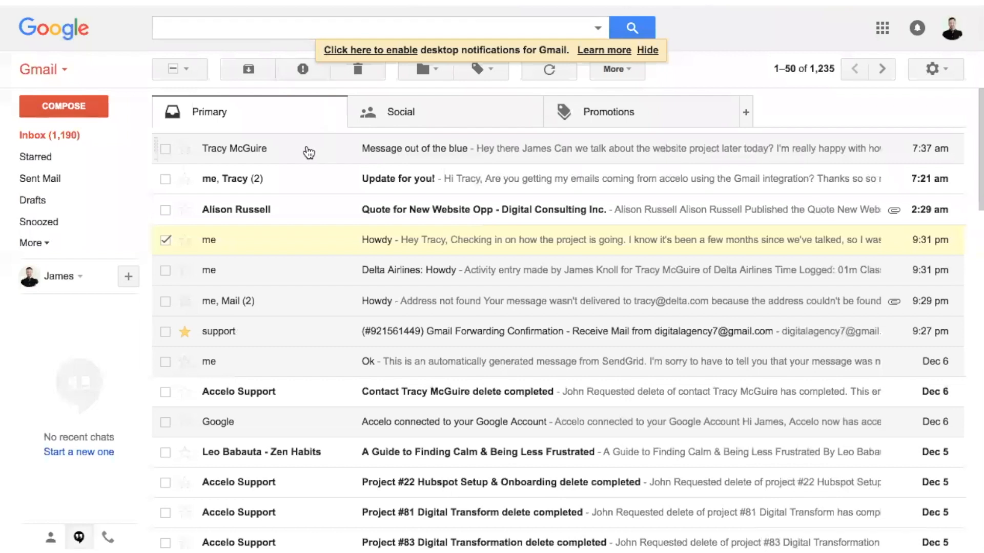
Step: Switch to Gmail, open the "Message out of the blue" email and send a reply greeting the sender by first name with "thanks! Yep I'm fre"
click(308, 152)
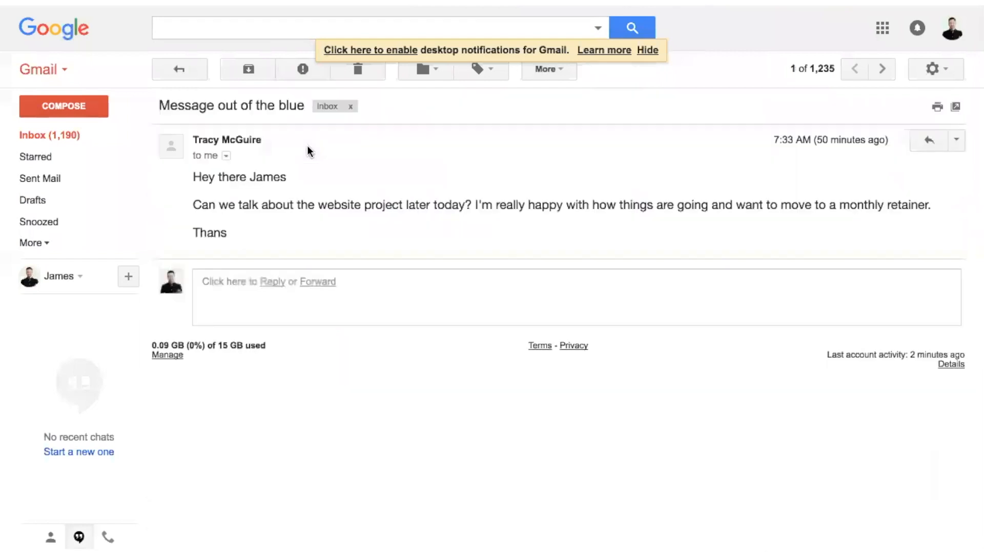
click(463, 302)
text(Hi Tracy)
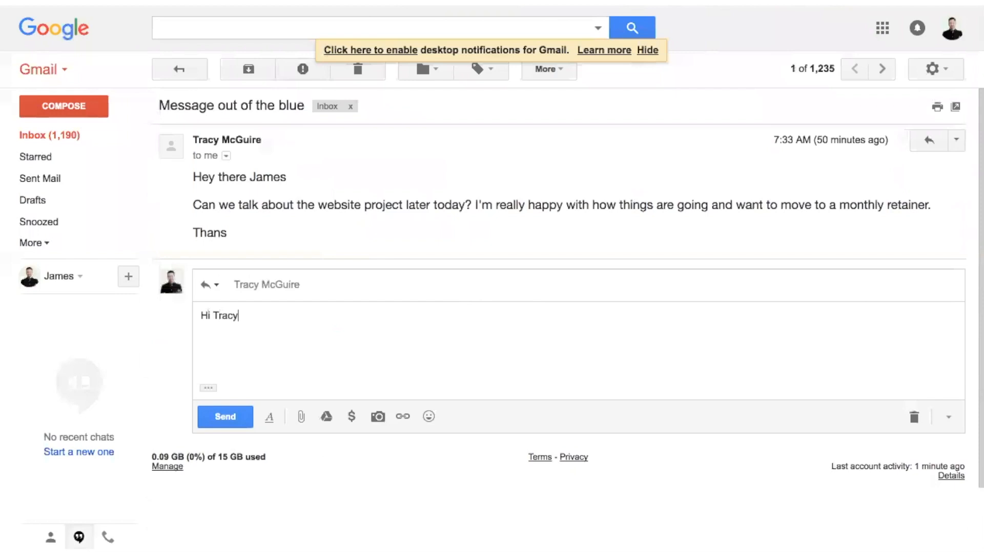
text( - thanks! Yep I'm free)
click(226, 417)
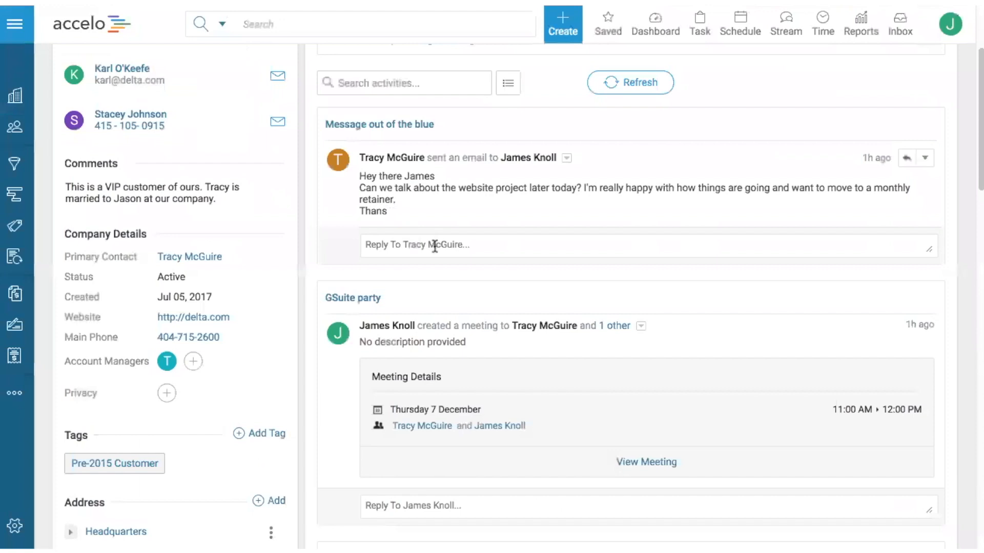
Step: Switch to Accelo and answer the "Message out of the blue" email in the stream with "Hello - here's the second email response to your message!"
click(436, 247)
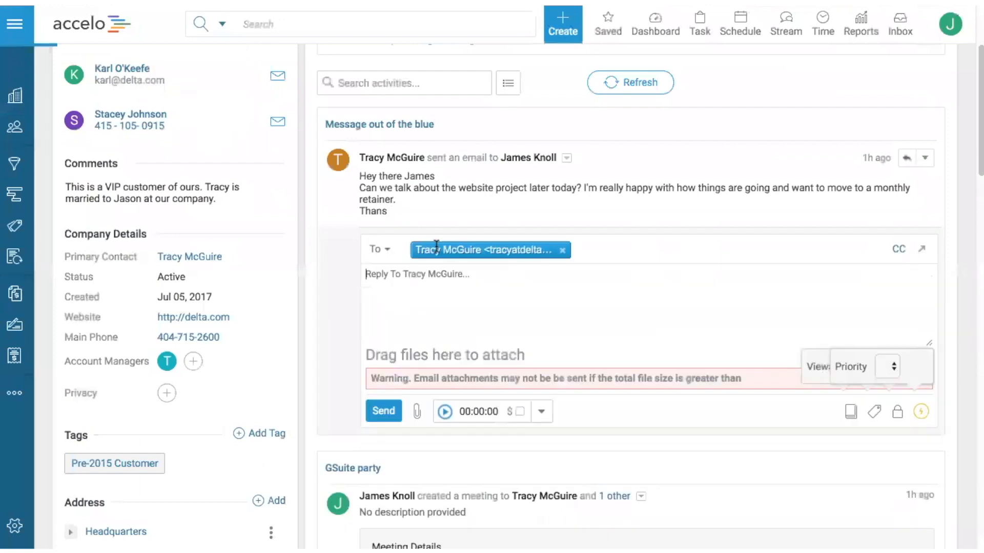
text(Hello - here's the second )
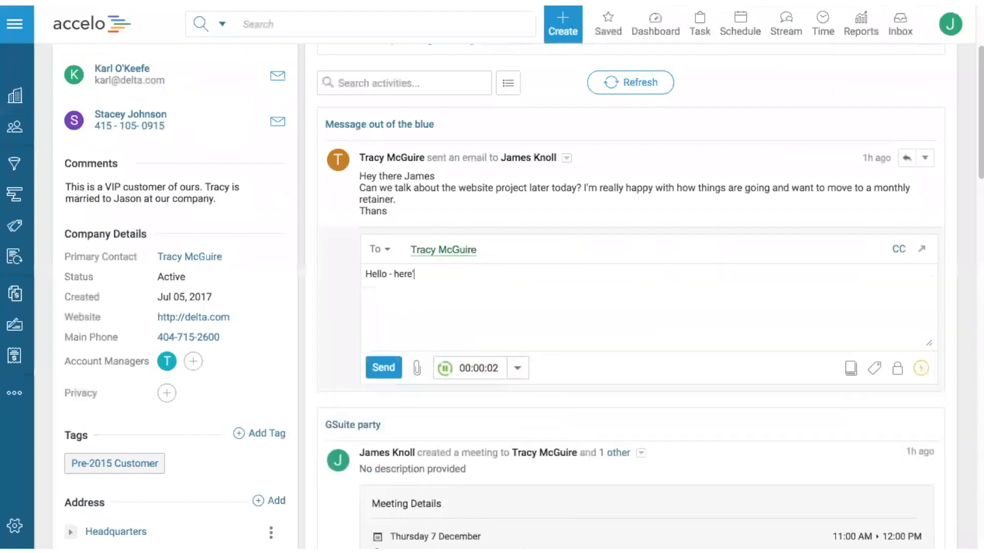
text(email)
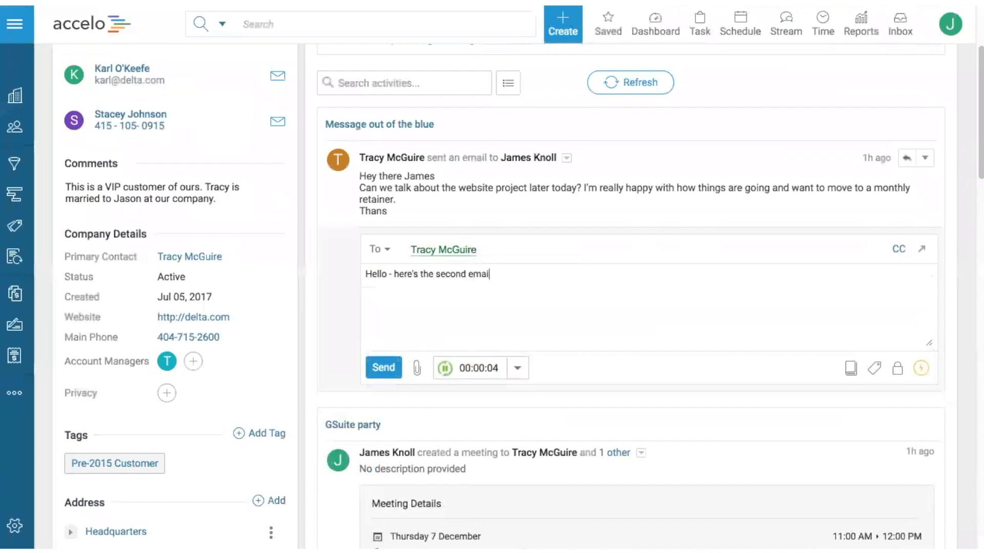
text( response to your message!)
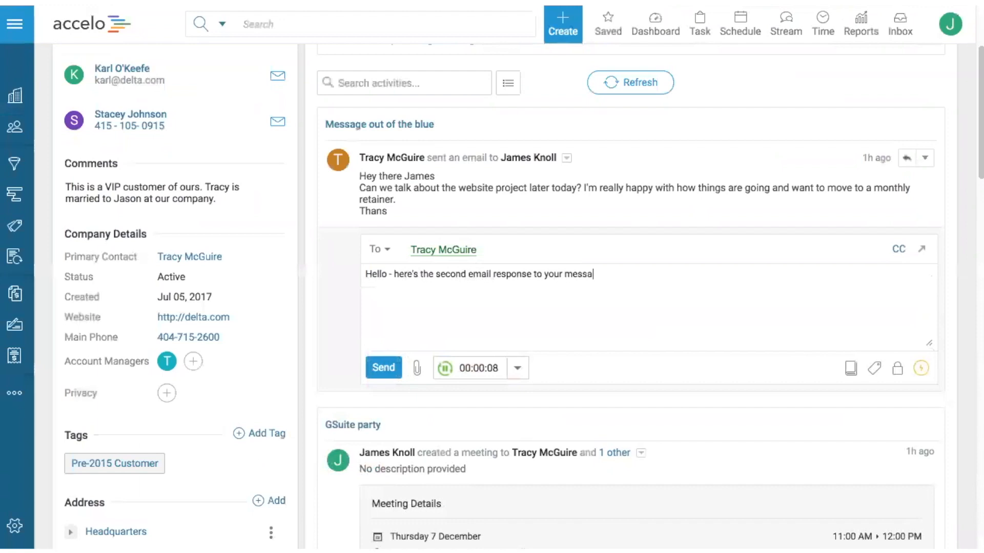
click(380, 368)
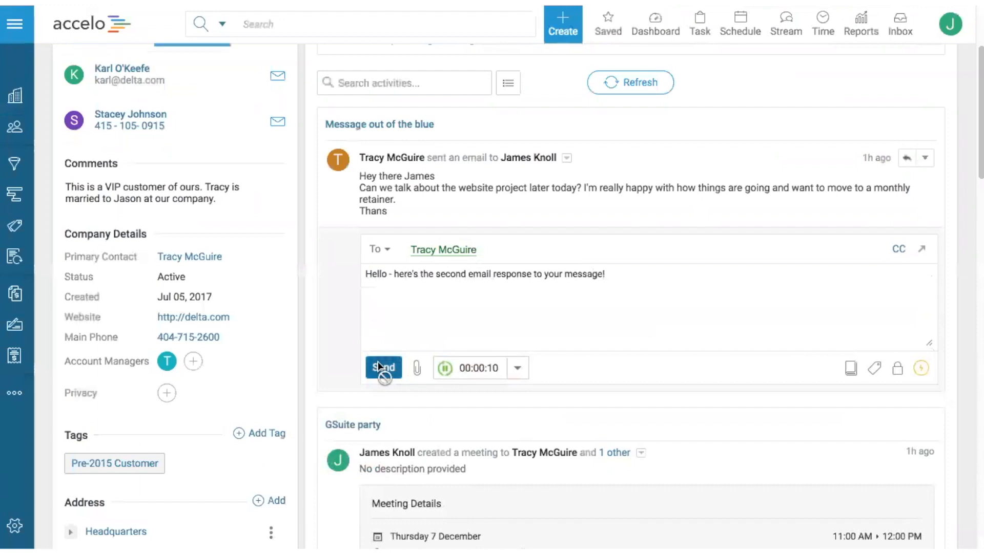
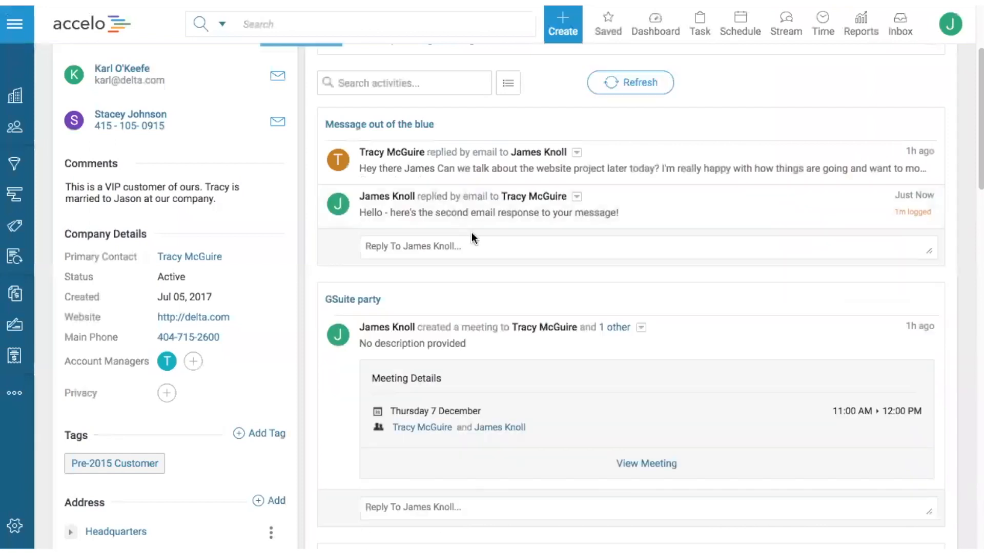
Step: Open the Website Design & Dev project from Delta Airlines' work list and copy its project email alias
scroll(471, 232, up, 1)
scroll(431, 291, up, 3)
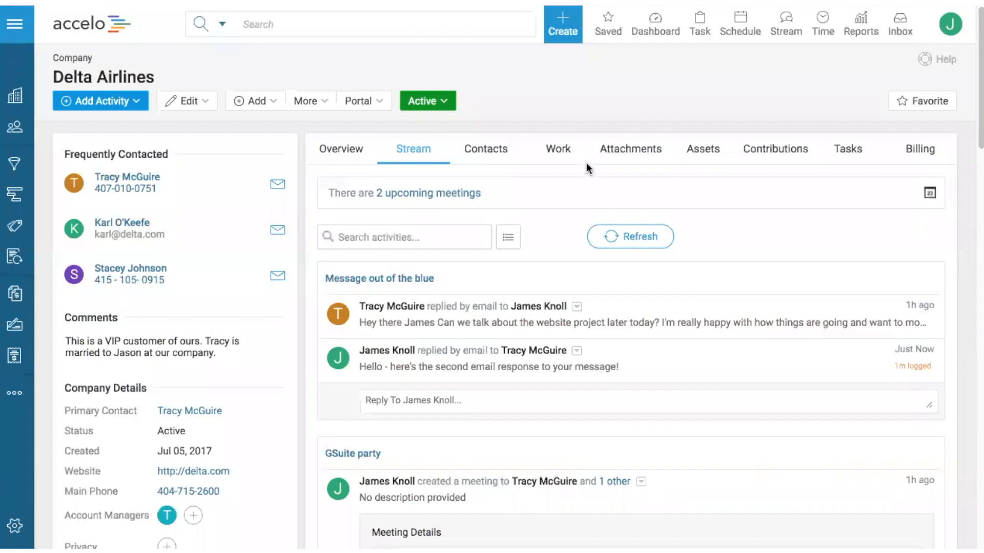
click(557, 154)
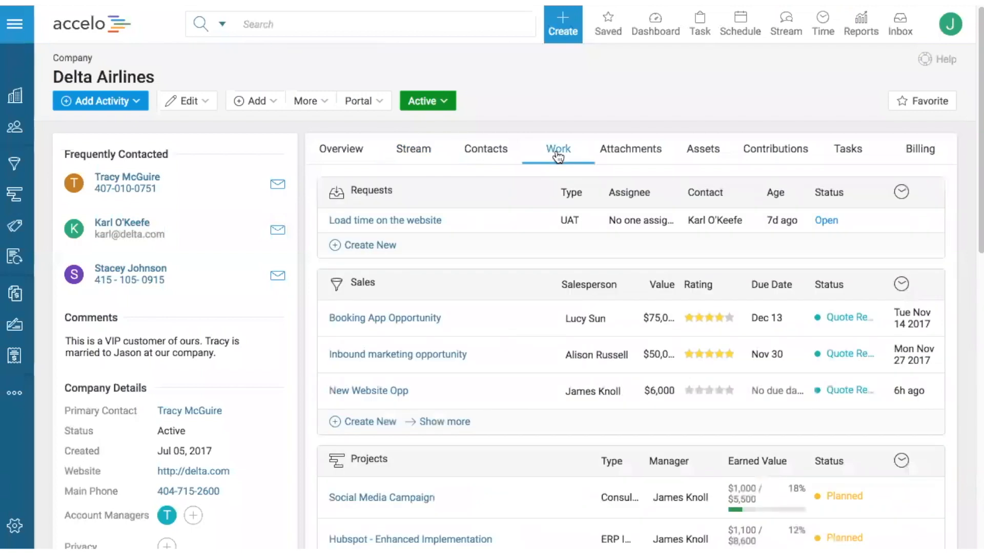
scroll(435, 281, down, 5)
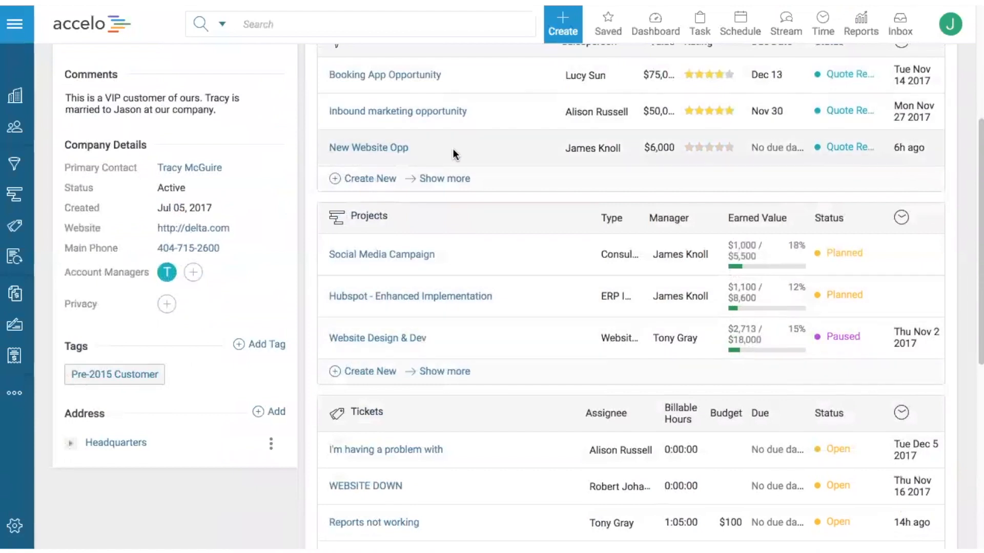
click(355, 340)
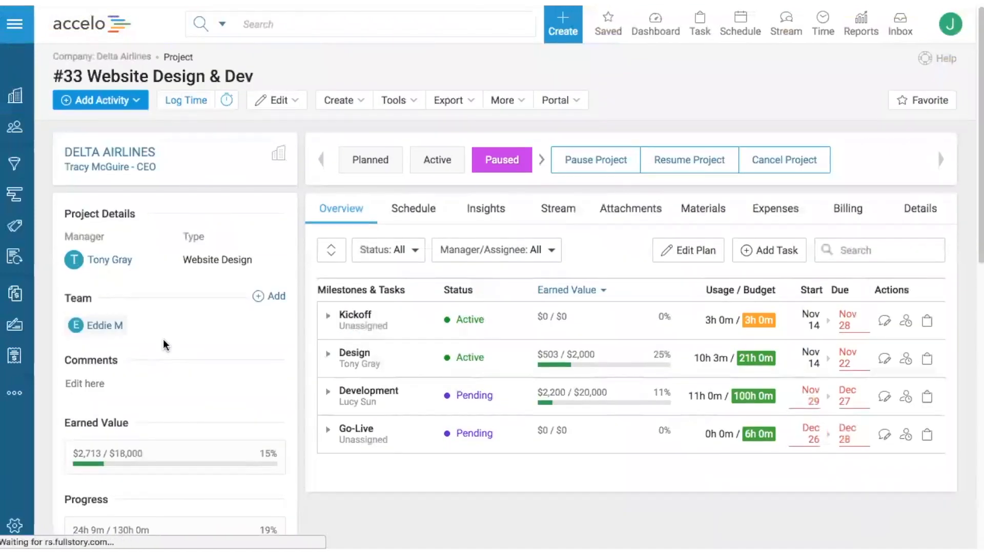
scroll(164, 345, down, 10)
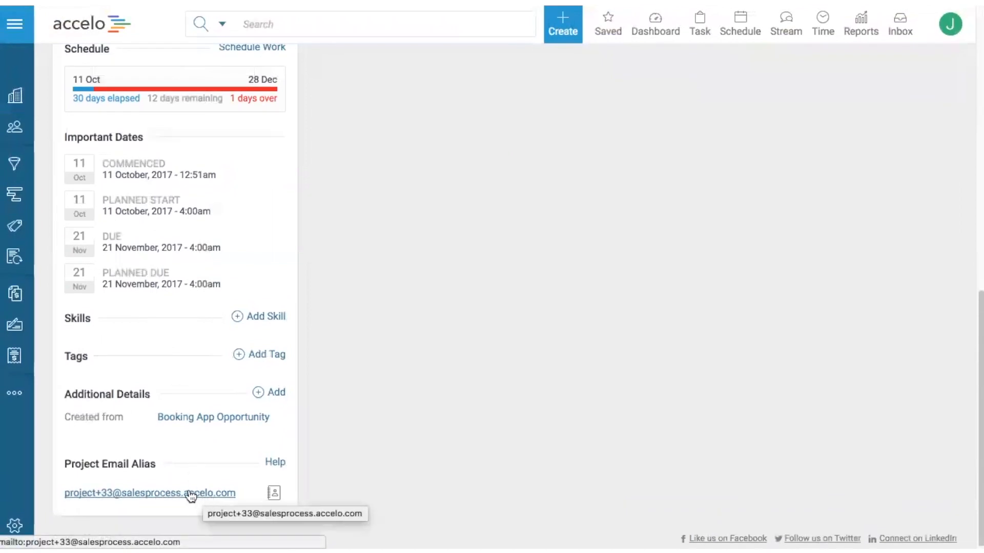
drag(238, 494, 64, 493)
key(super+c)
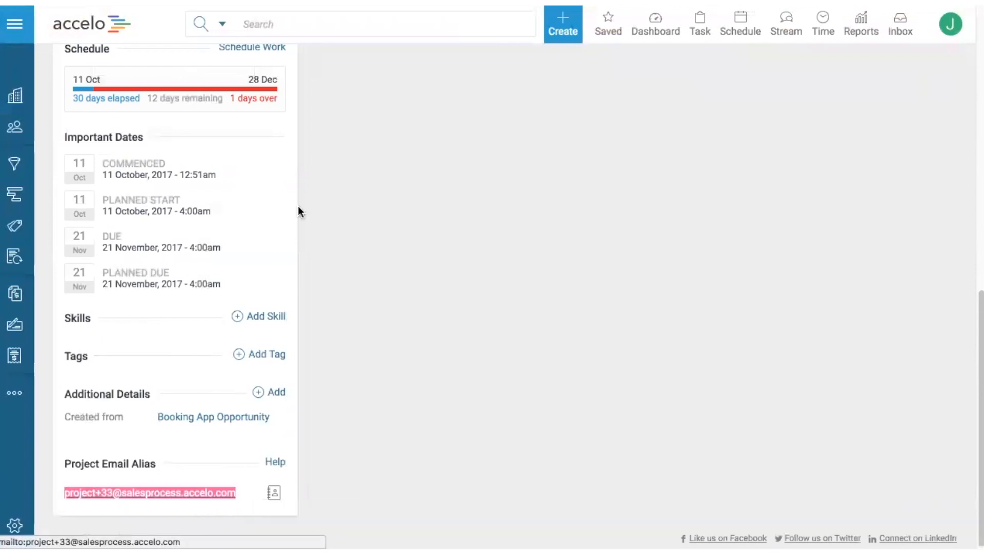
Step: Switch to Gmail, show the new message in the "Message out of the blue" conversation and return to the inbox
key(ctrl+Tab)
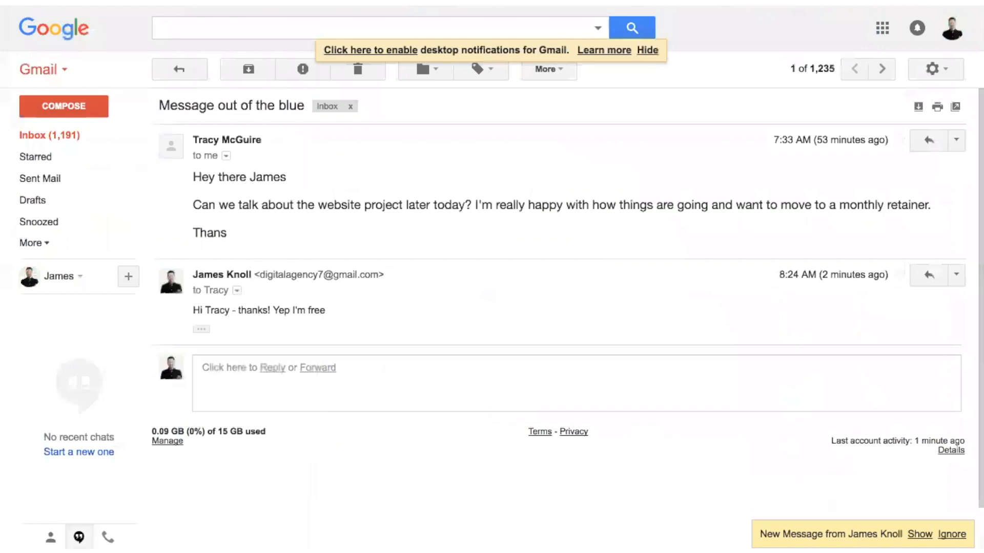
click(918, 534)
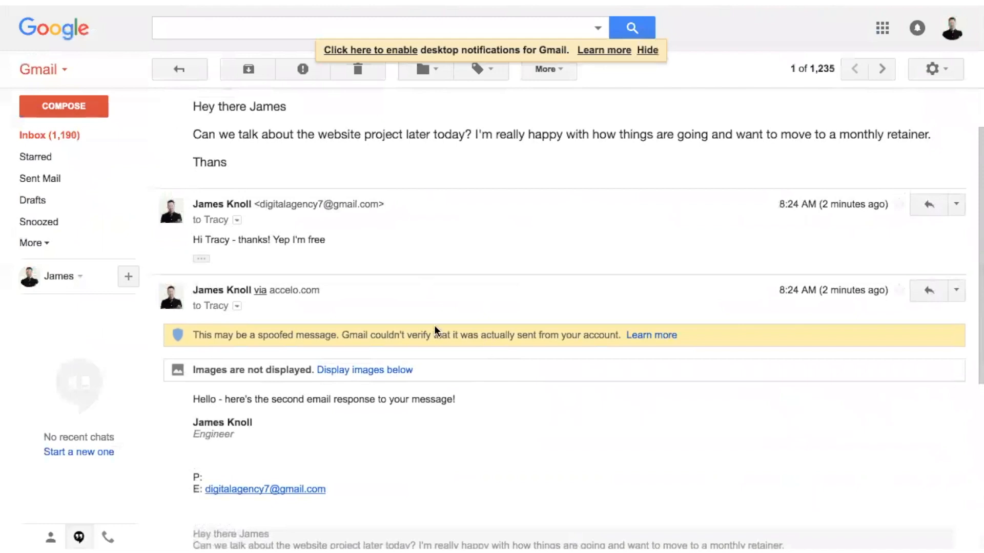
scroll(435, 328, up, 2)
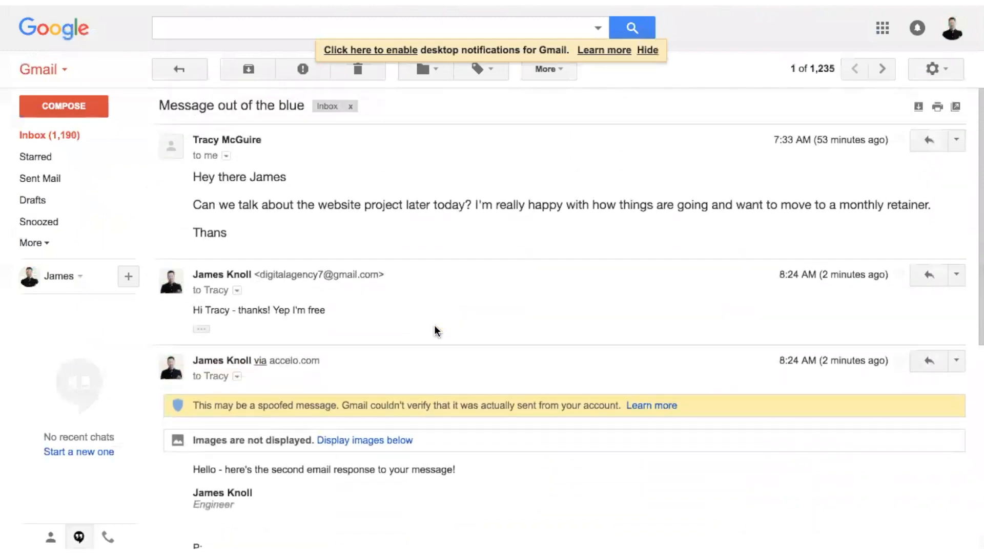
click(183, 76)
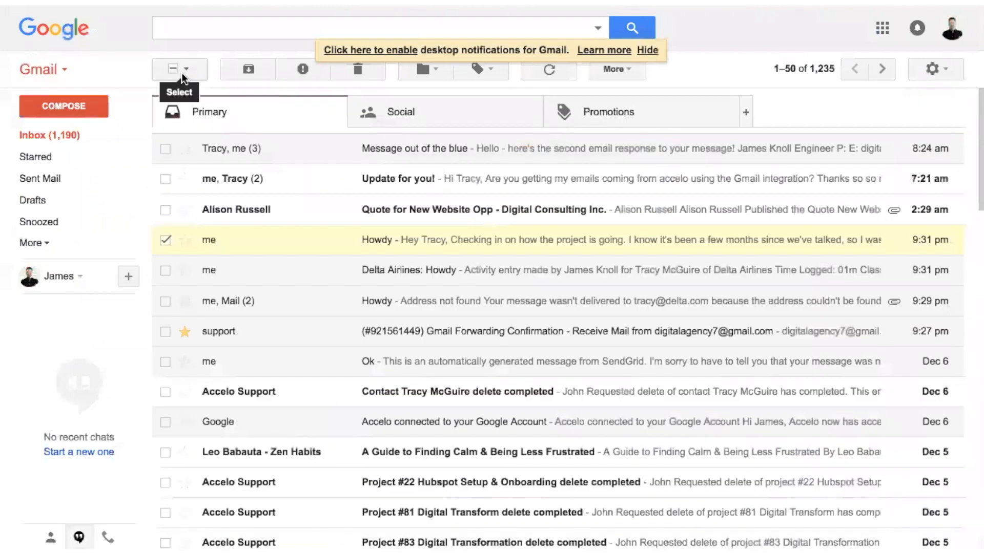
Step: Start a new email to the Delta Airlines contact with the subject "Updates!"
click(69, 106)
text(trac)
click(639, 281)
click(647, 246)
text(Updates!)
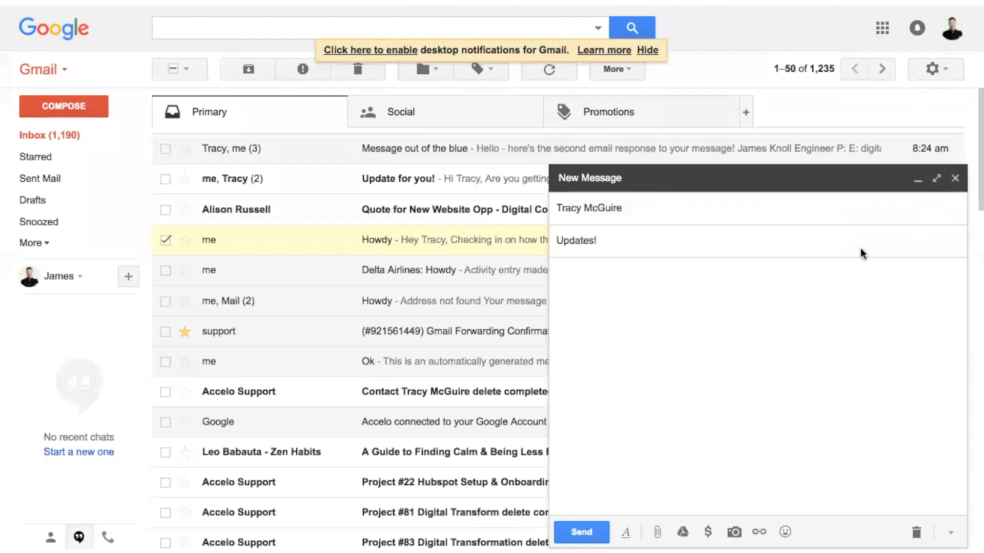
Step: Add the copied project email alias as a Bcc recipient of the "Updates!" email
click(942, 209)
click(944, 209)
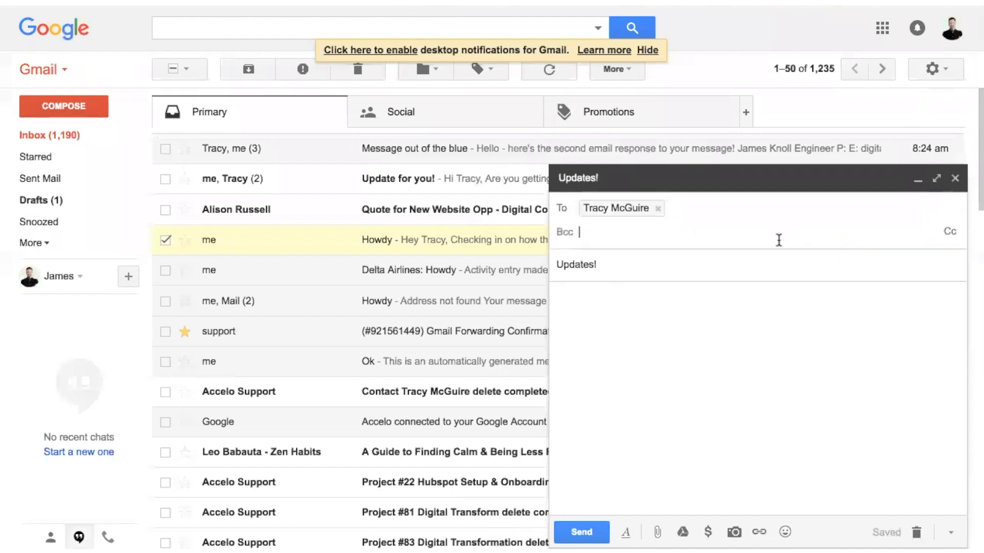
key(super+v)
Step: Write "Will come back in:" followed by three "asd" bullet points in the message body and send the email
click(647, 311)
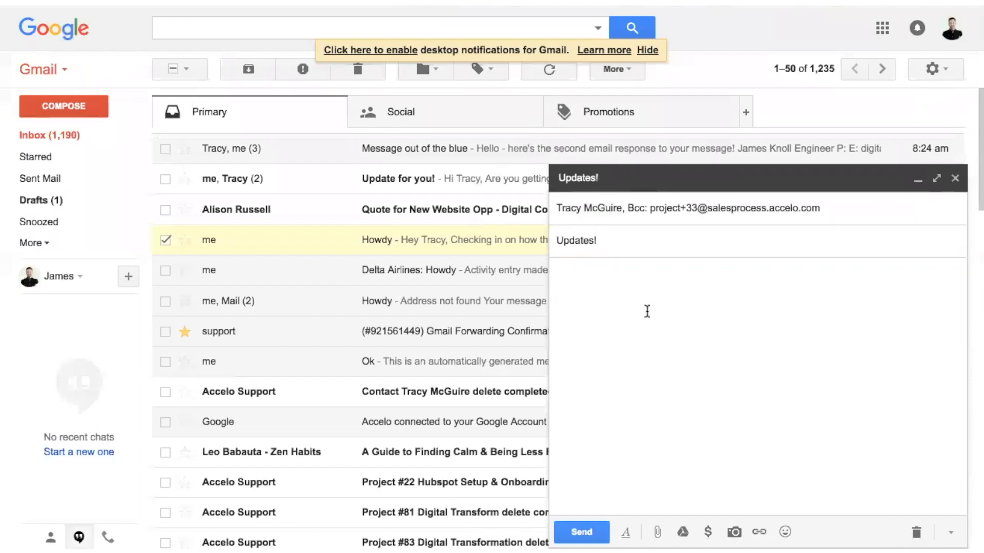
text(Will come back in)
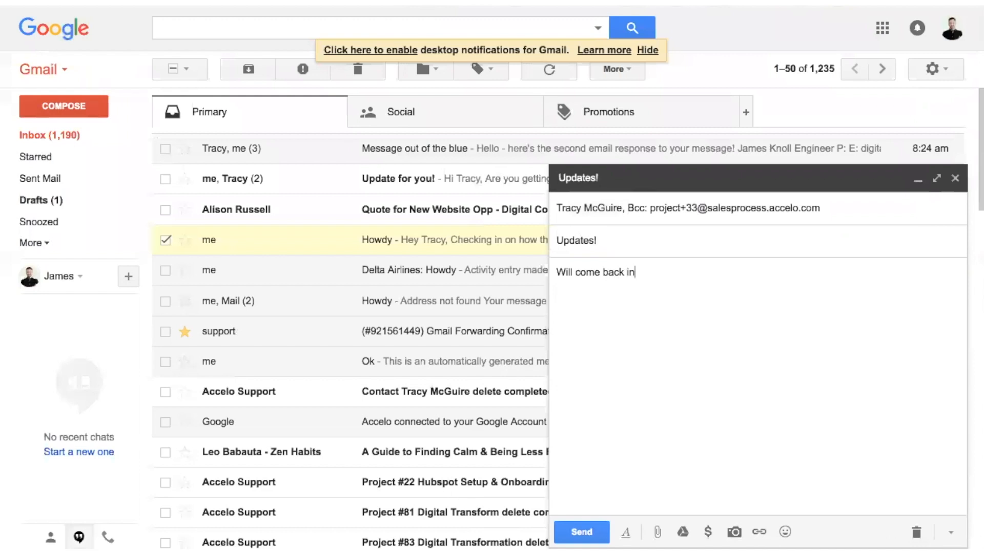
text(:)
key(Return)
key(ctrl+shift+8)
text(asd)
key(Return)
text(asd)
key(Return)
text(asd)
key(Return)
key(Return)
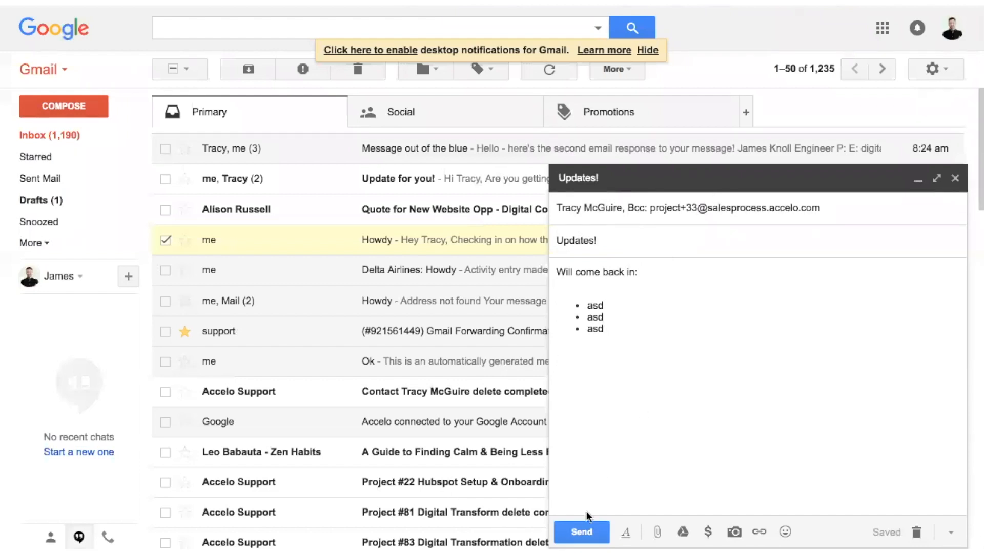
click(581, 535)
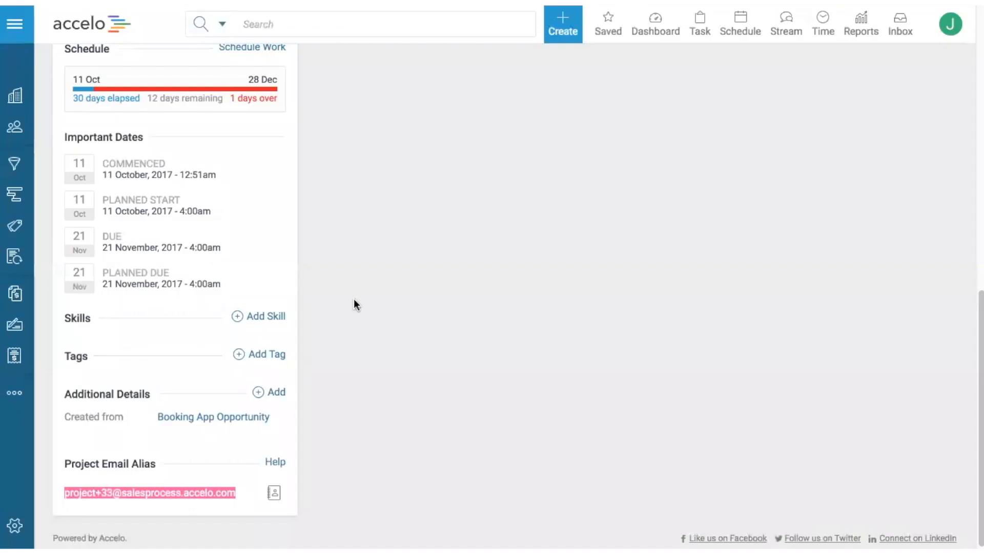
Step: Switch to Accelo and look through the activity types that can be added to the Website Design & Dev project
scroll(395, 374, up, 3)
scroll(395, 376, up, 8)
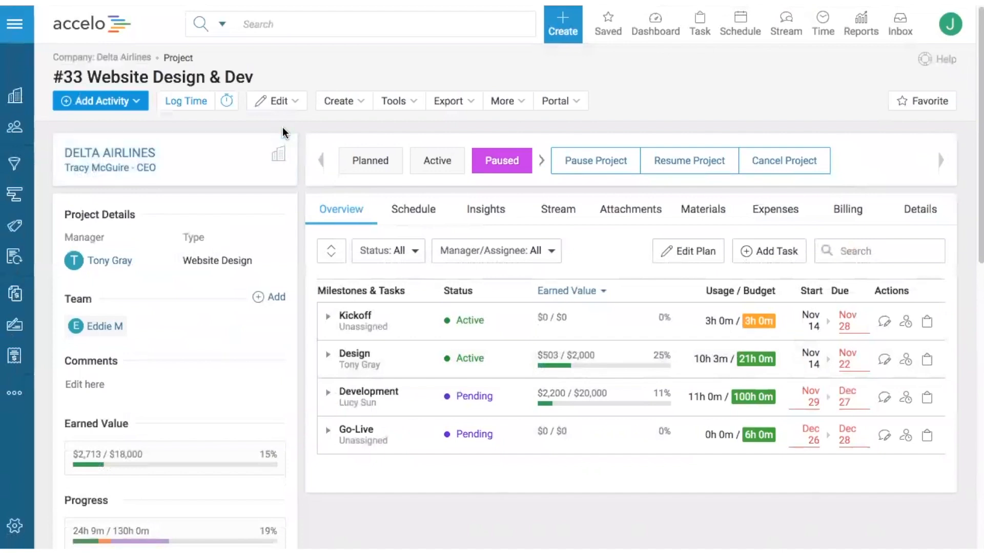
click(113, 101)
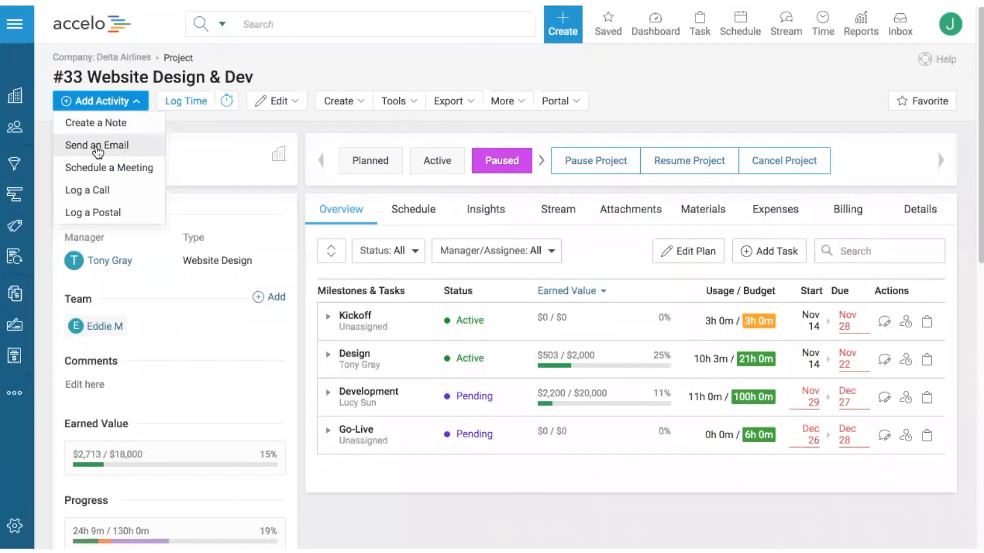
click(965, 297)
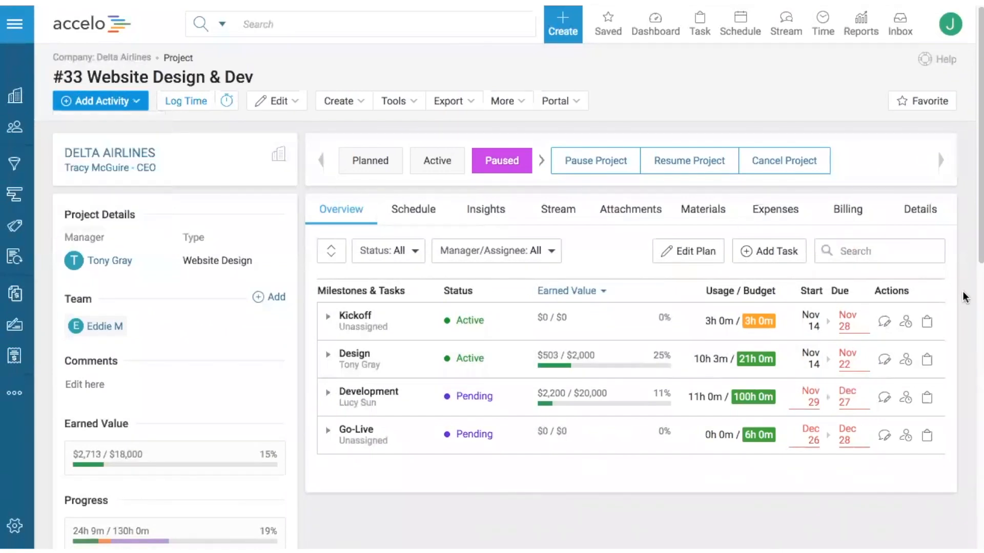
Step: Start an email activity on the Mockups task of the Design milestone, addressed to the Delta Airlines contact
click(328, 354)
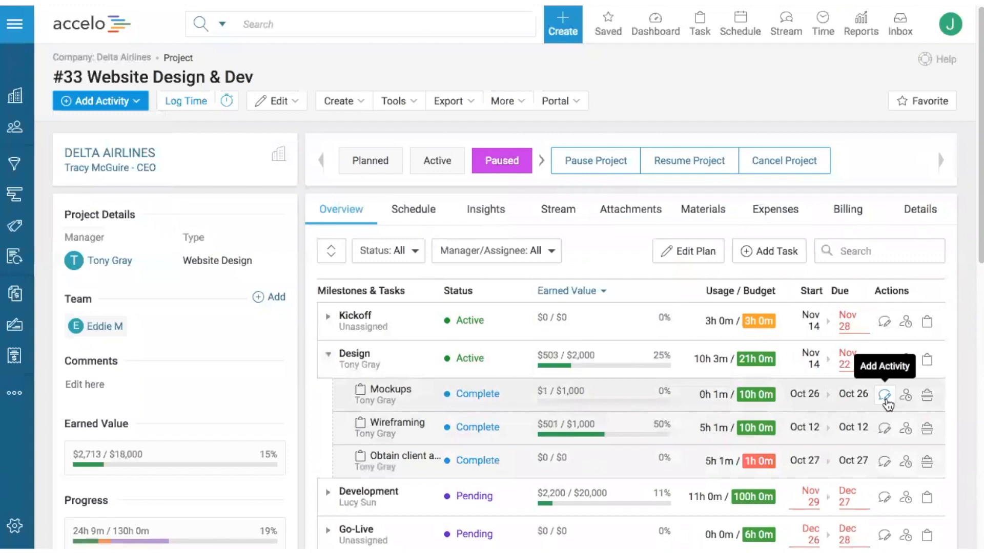
click(885, 397)
click(333, 108)
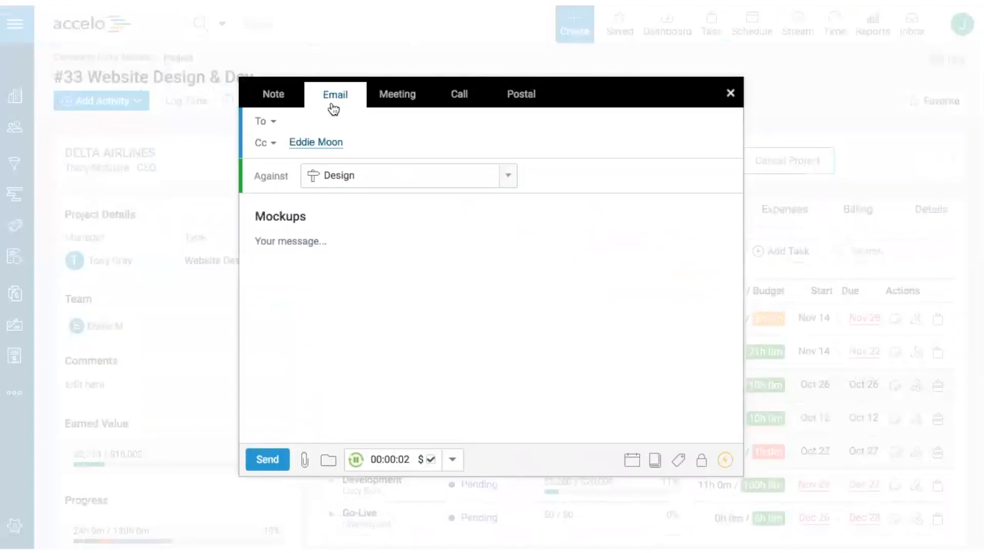
click(322, 122)
text(tr)
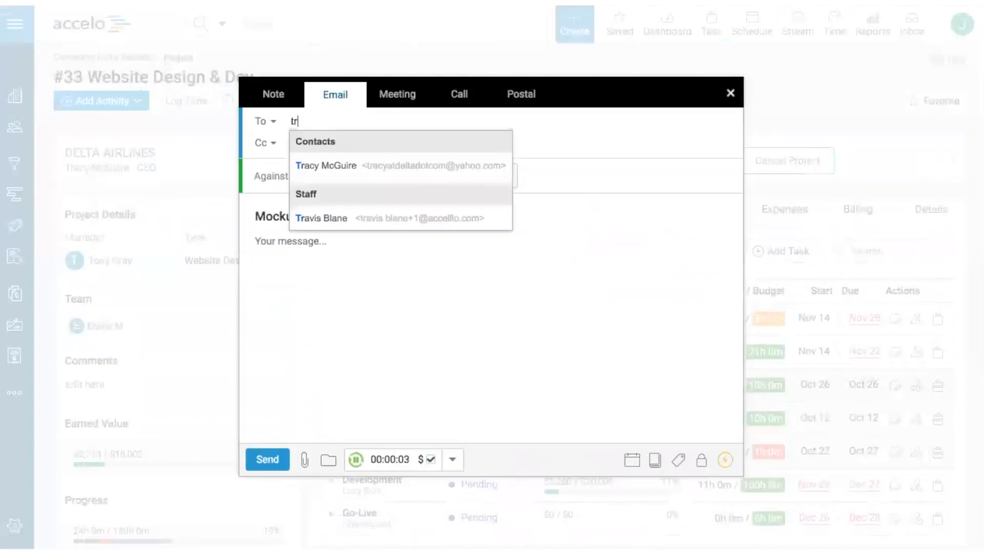
click(321, 163)
Step: Write "Can I get an Update??" as the message of the Mockups email and send it
click(379, 272)
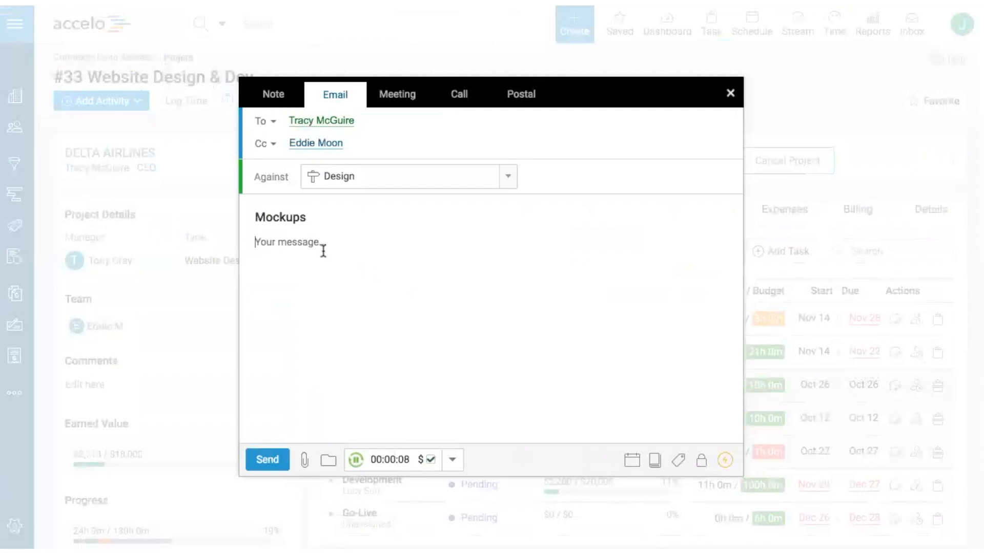
text(Can I get an Update??)
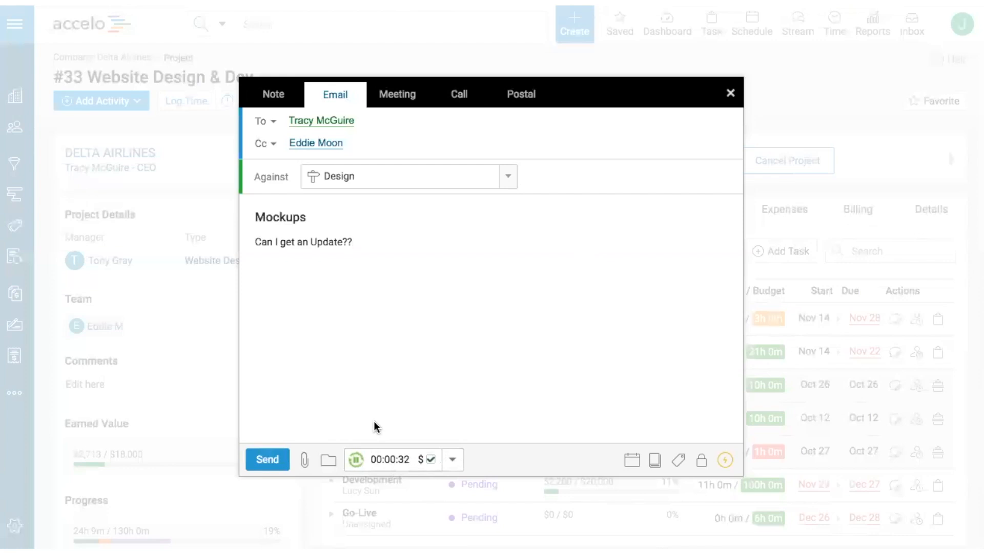
click(257, 464)
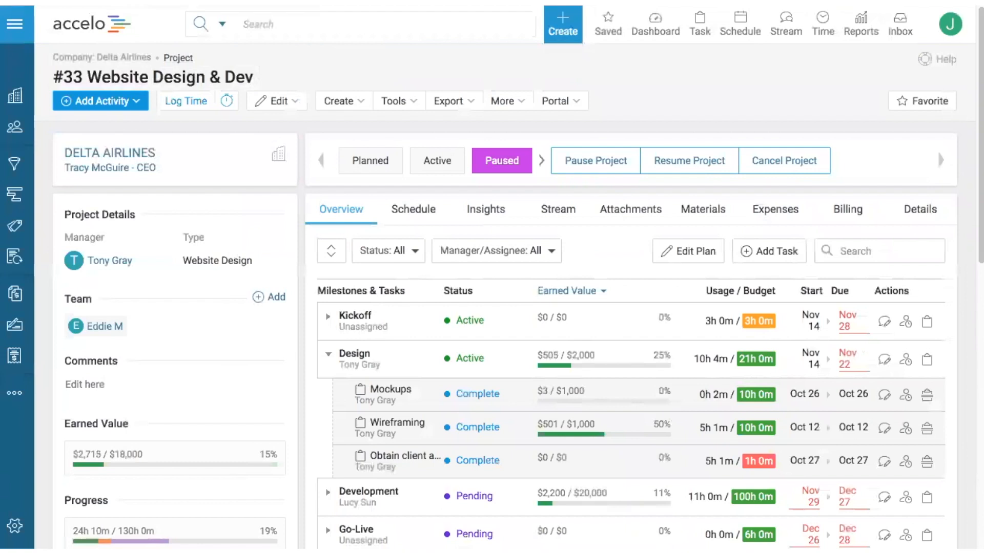
Step: Open the Delta Airlines company, bring up a blank email against it and close the form unsent
click(115, 62)
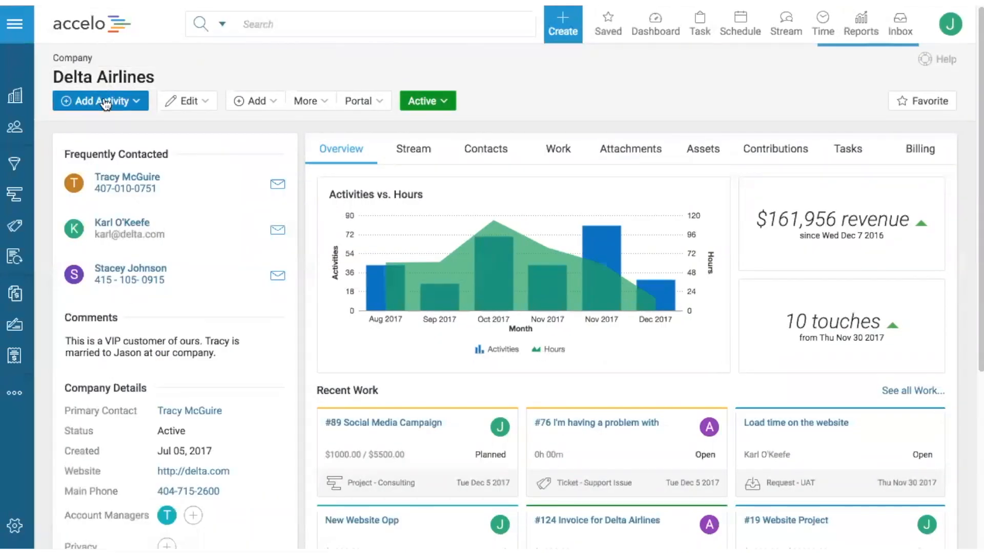
click(132, 103)
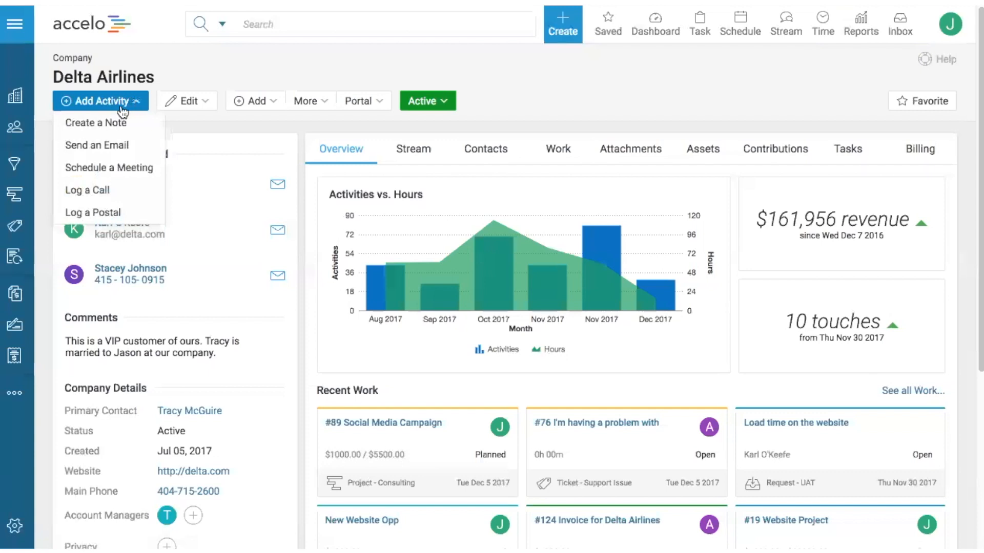
click(115, 154)
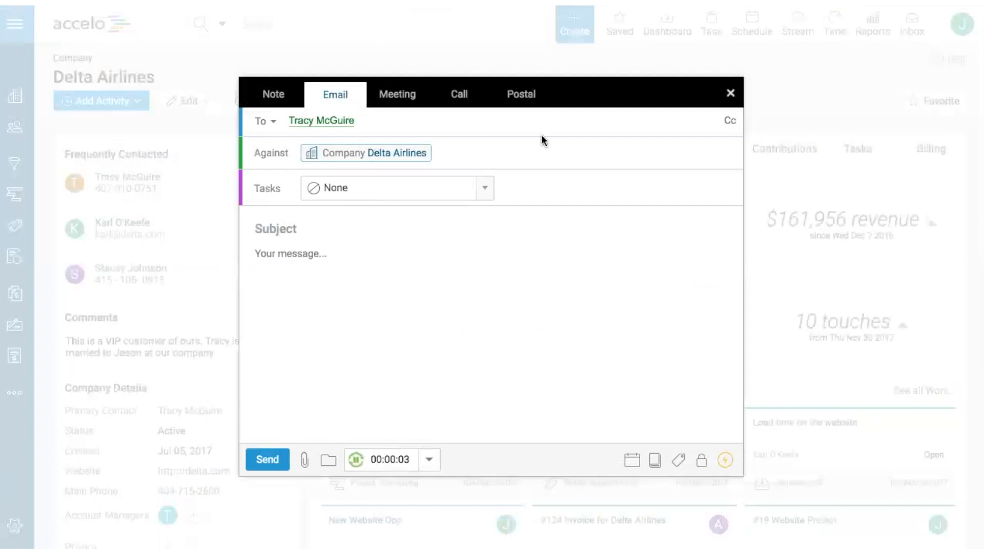
click(730, 93)
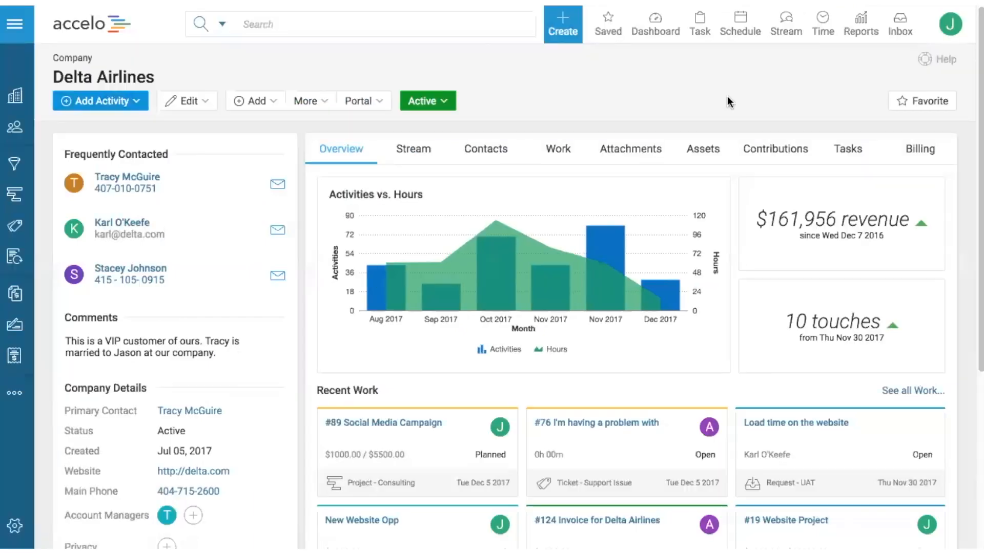
Step: Examine the Delta Airlines stream for the "Mockups" and "Updates!" emails, their project links and the older activities
click(420, 150)
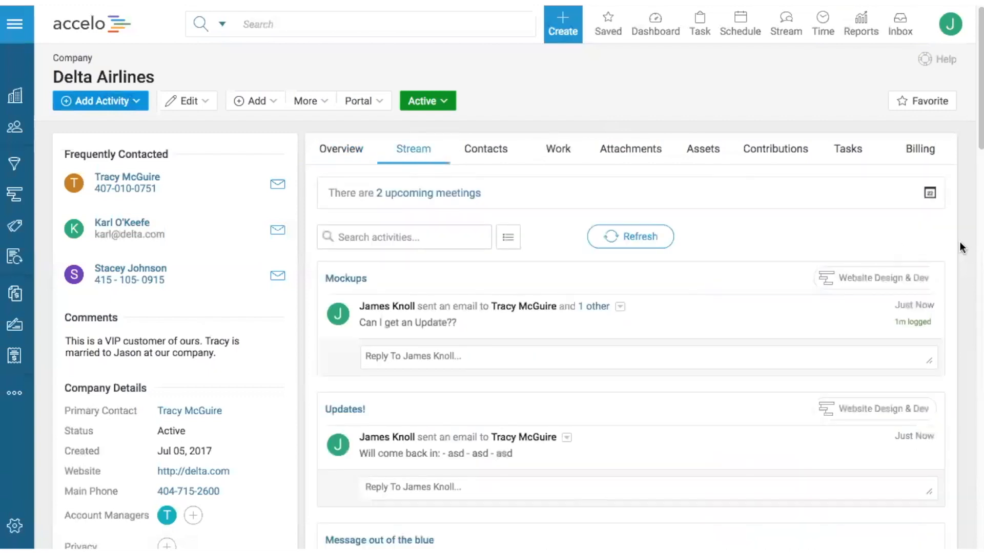
scroll(812, 290, down, 3)
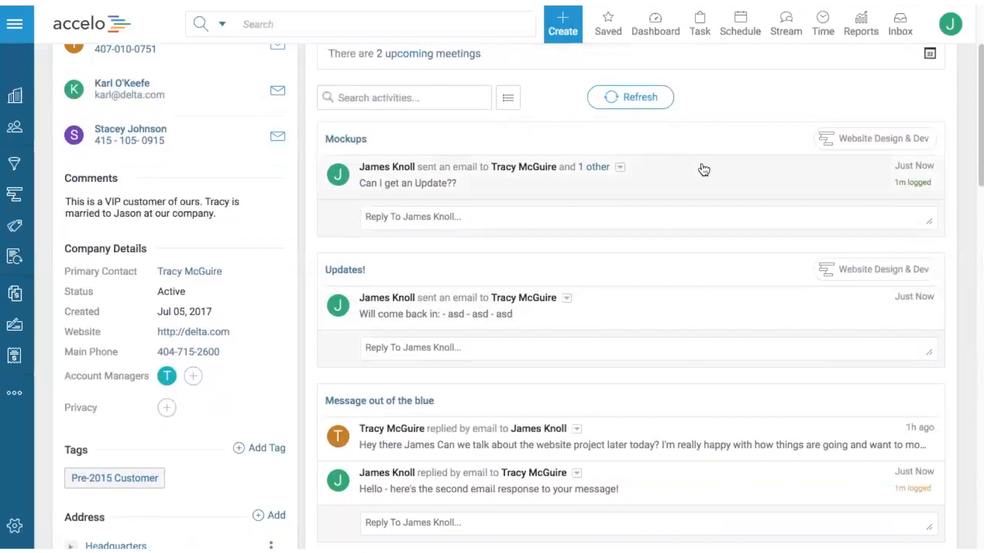
click(665, 178)
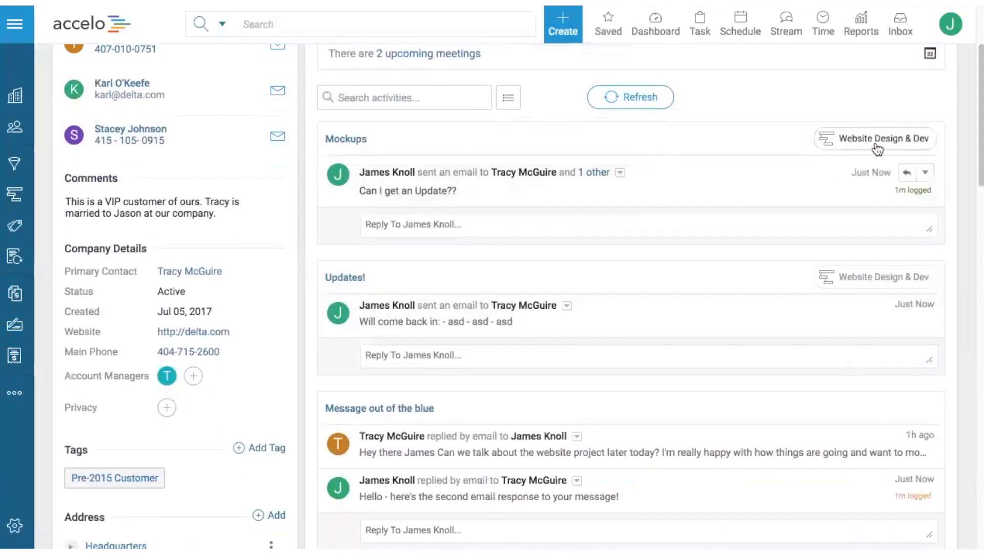
mouse_move(878, 149)
scroll(877, 149, up, 1)
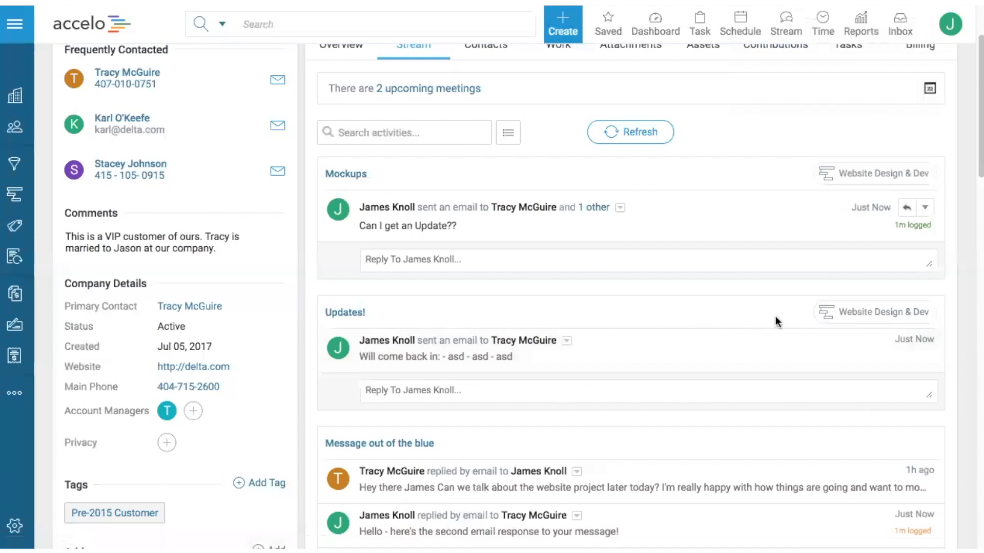
mouse_move(840, 321)
mouse_move(842, 176)
scroll(766, 246, down, 4)
scroll(766, 246, down, 4)
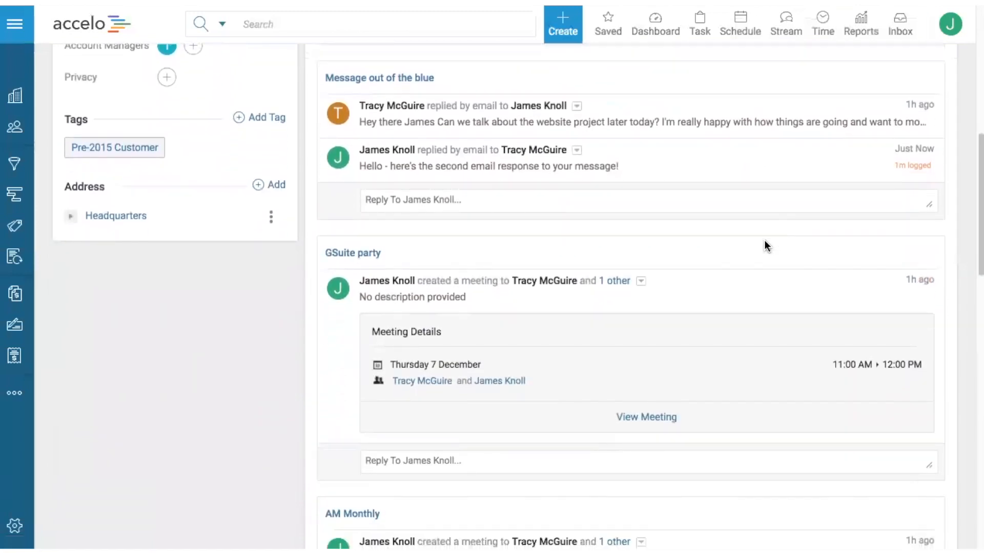
scroll(797, 116, up, 1)
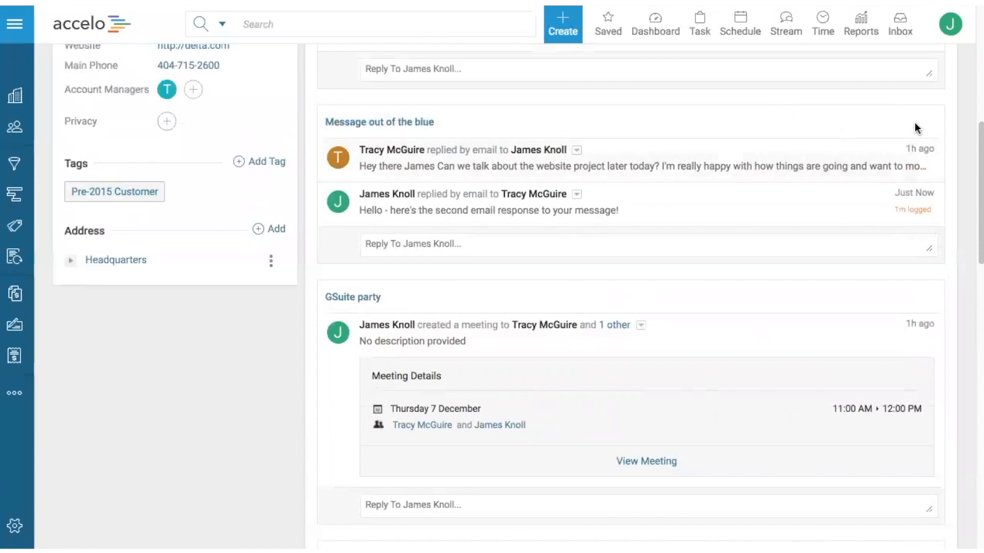
Step: Relocate the full "Message out of the blue" conversation from Delta Airlines to project #9 Web build - Digital Agency
click(850, 164)
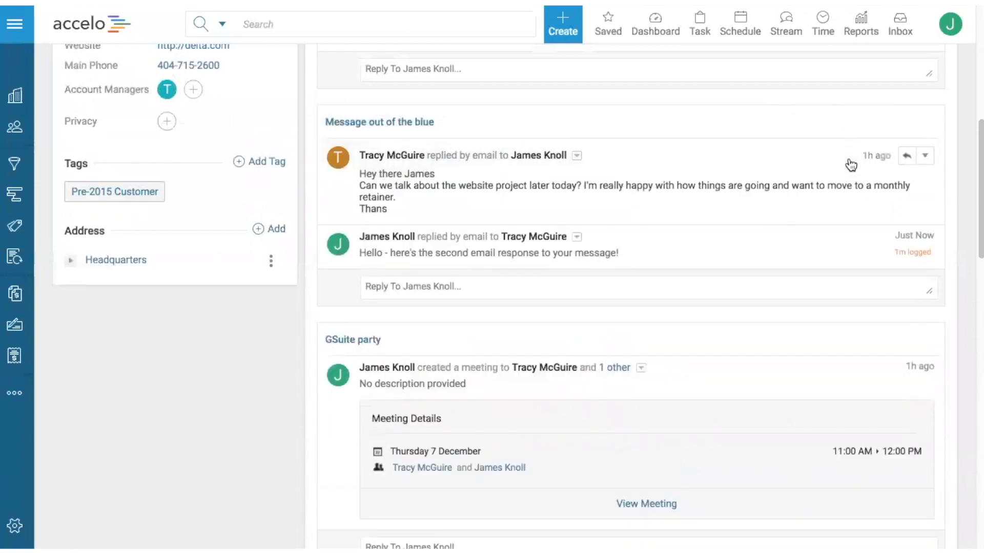
click(926, 157)
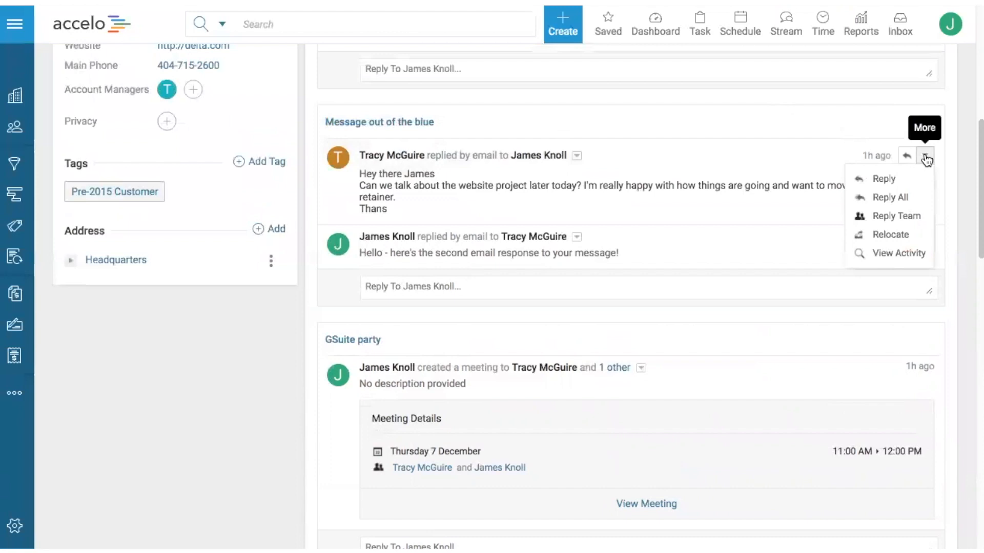
click(855, 237)
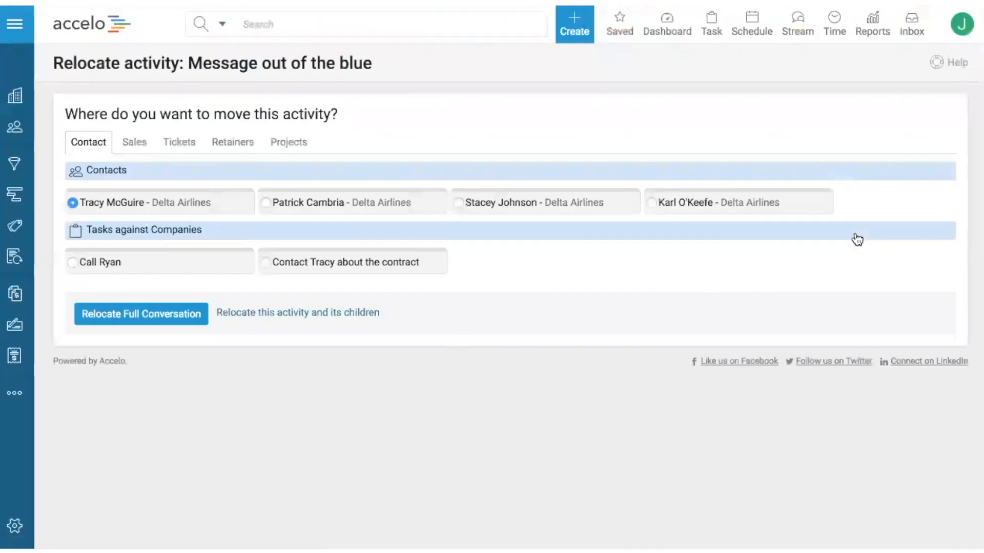
click(282, 148)
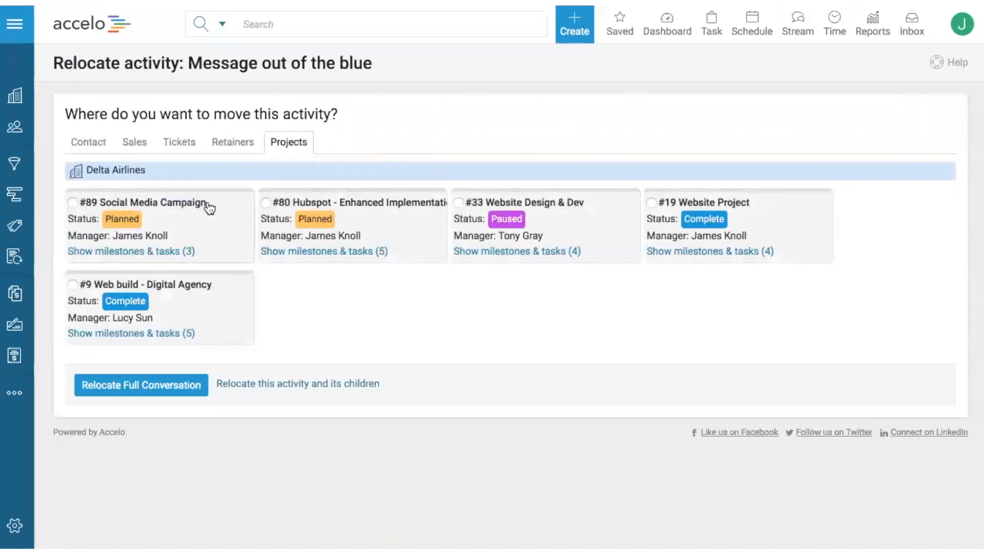
click(103, 285)
click(158, 393)
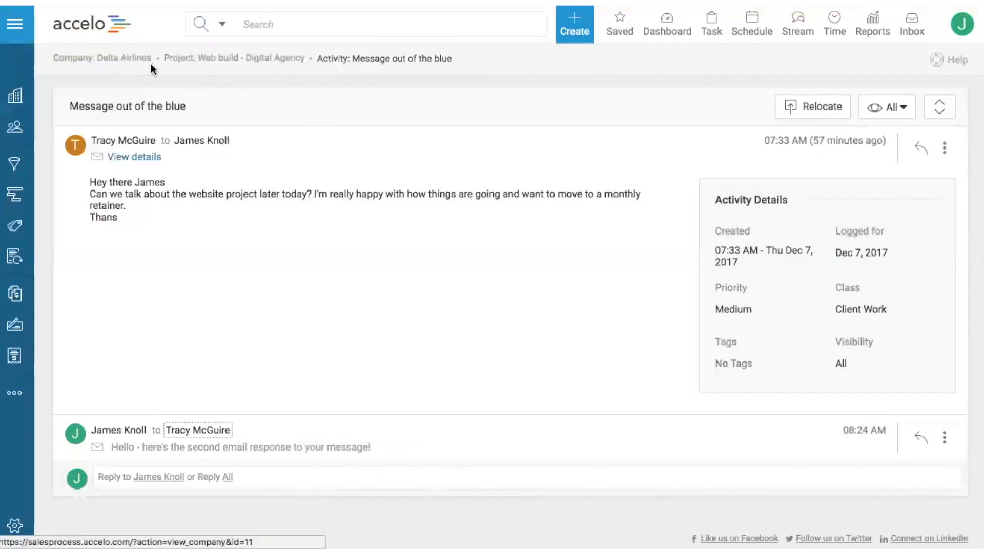
Step: Return to the Delta Airlines company stream and check the project link on the "Message out of the blue" conversation
right_click(24, 2)
click(31, 26)
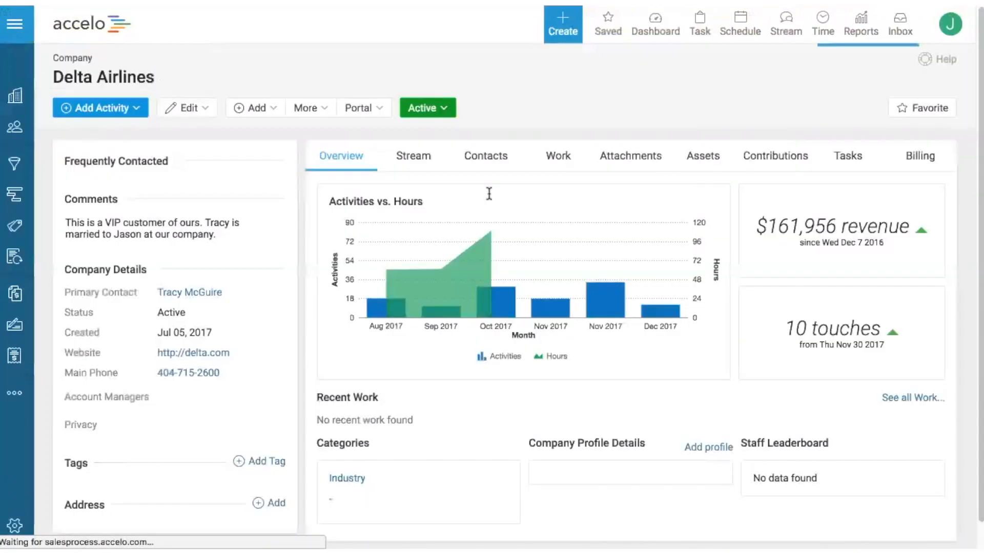
click(426, 149)
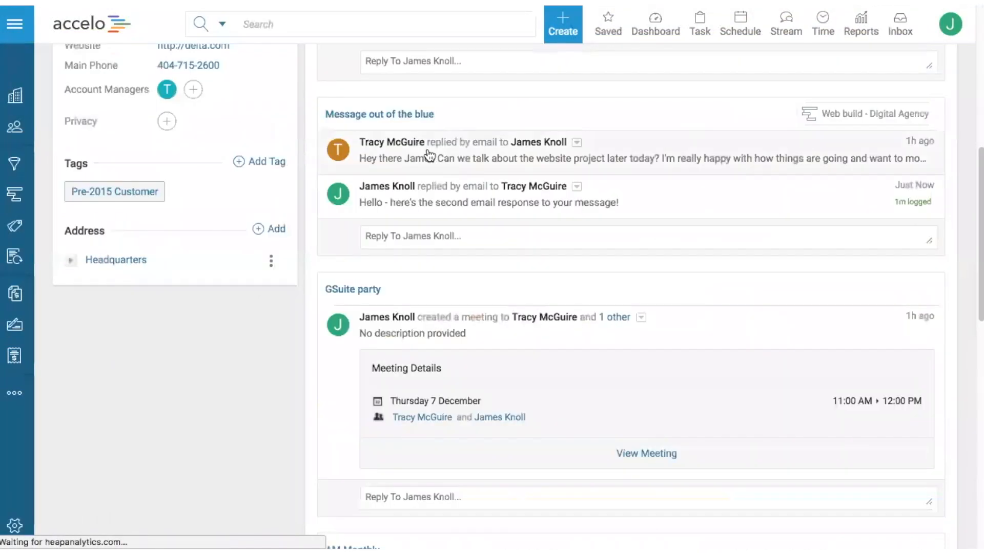
scroll(616, 197, up, 2)
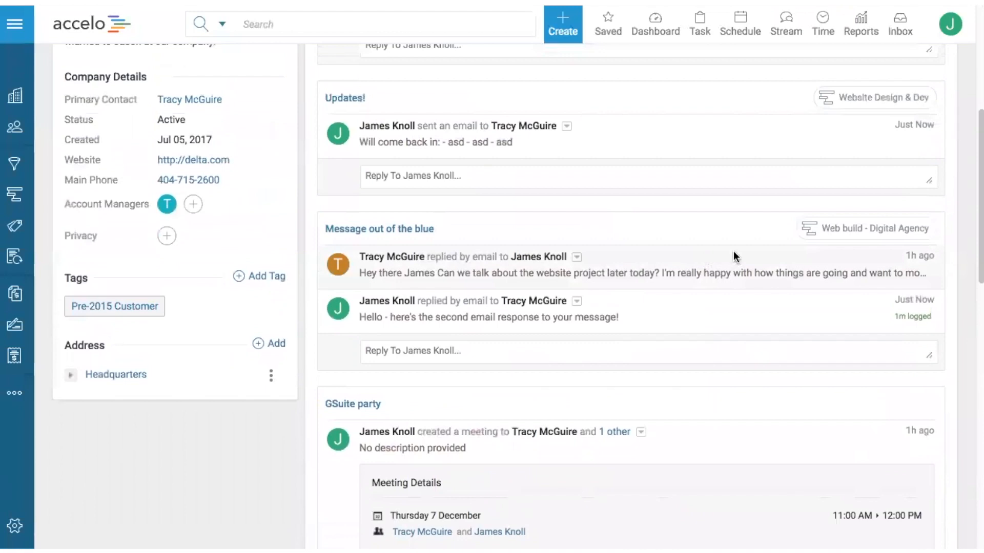
mouse_move(843, 233)
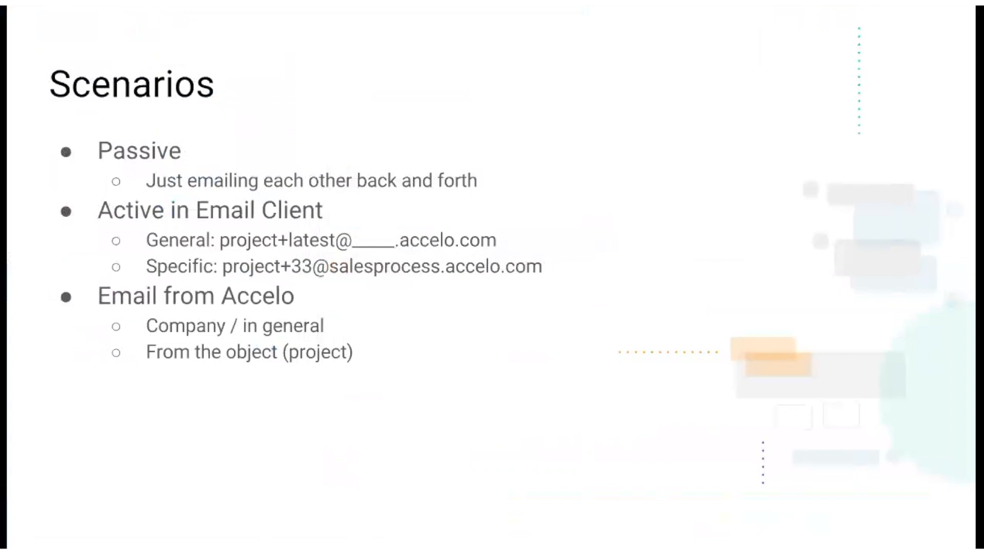
Step: Switch to Office 365, open Outlook mail and go to its calendar
key(ctrl+Tab)
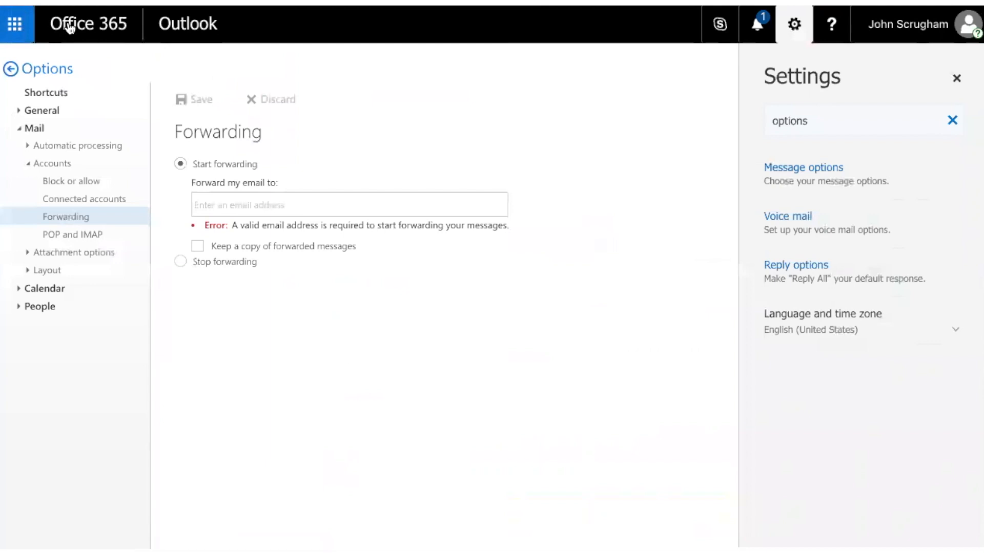
click(69, 28)
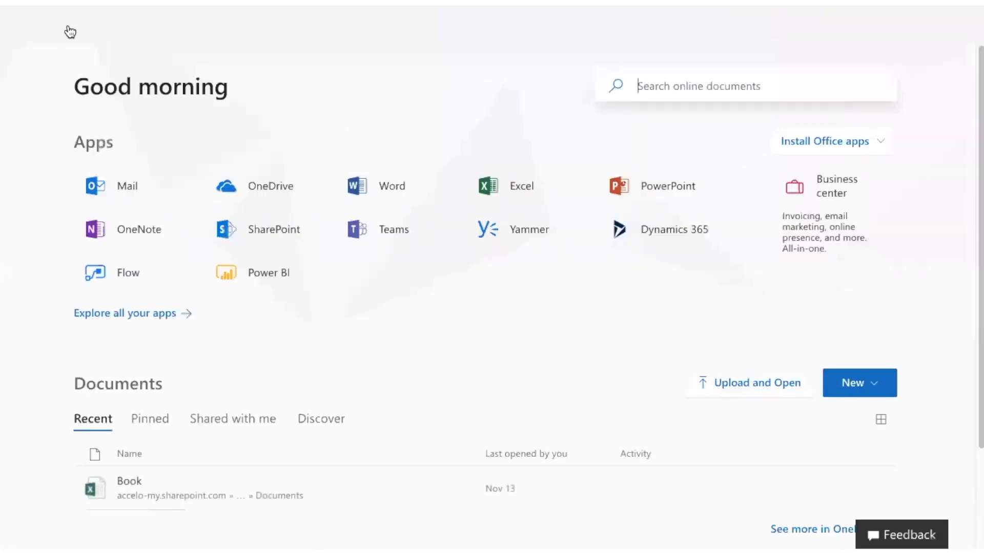
click(123, 193)
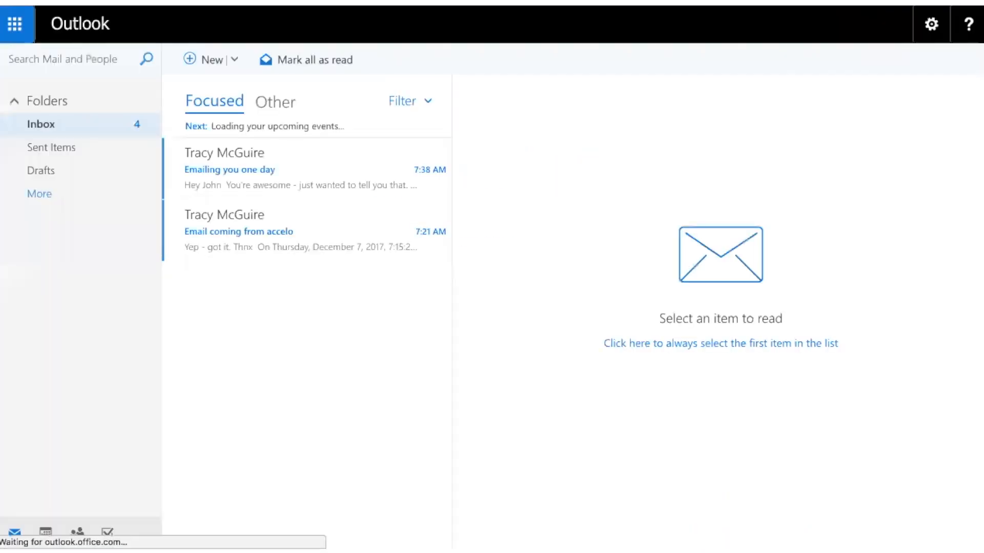
click(46, 533)
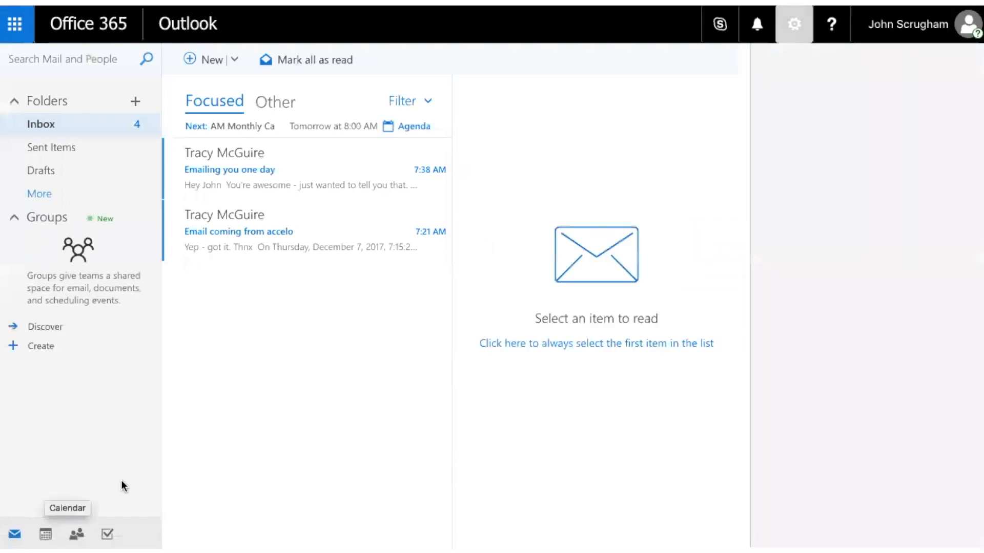
click(45, 535)
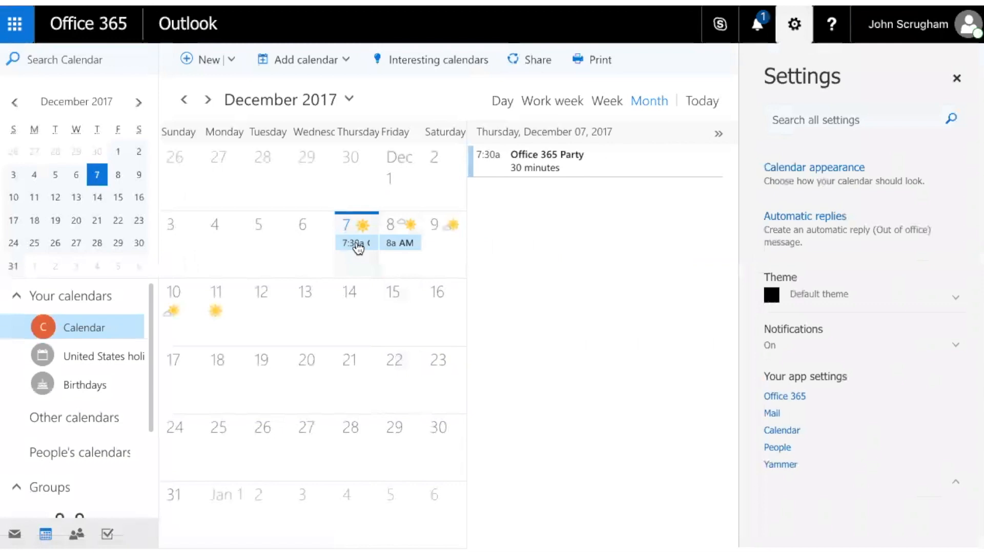
Step: Inspect the details and attendees of the "Office 365 Party" and "AM Monthly Catch up" events, closing each without changes
click(357, 243)
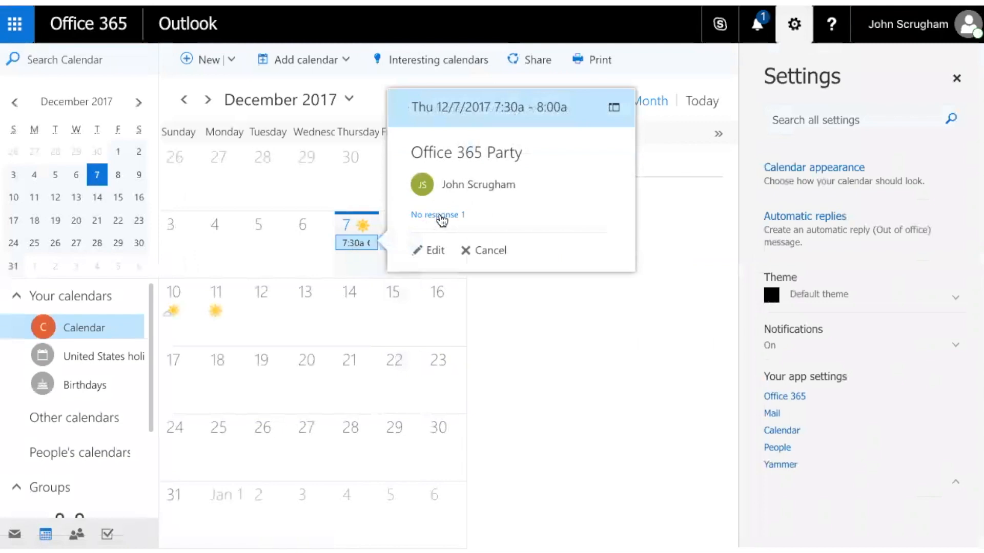
click(442, 216)
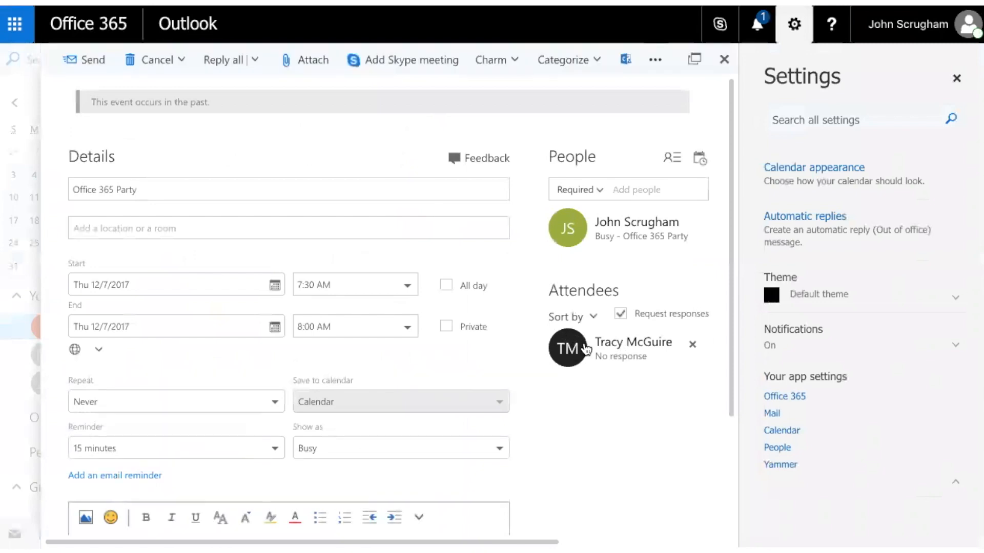
key(Escape)
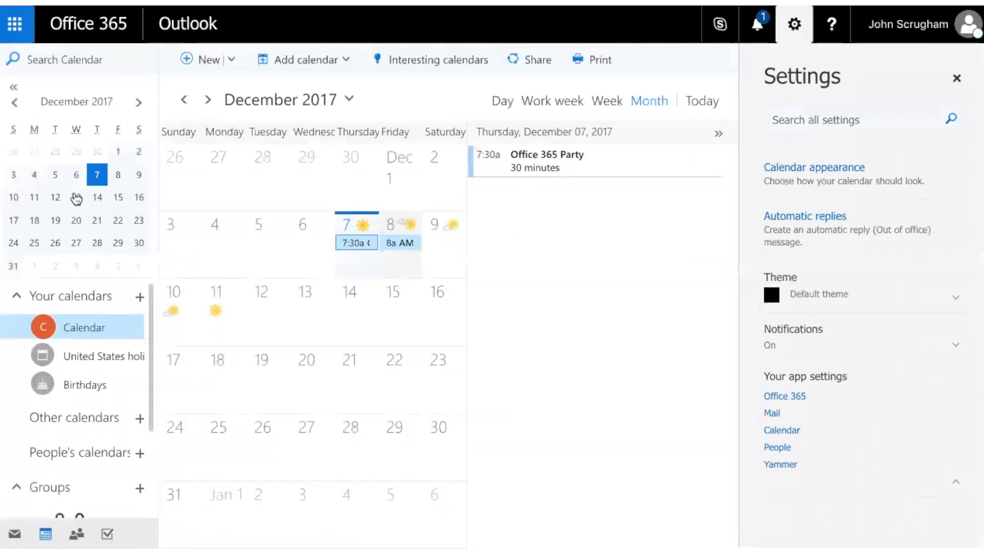
click(405, 244)
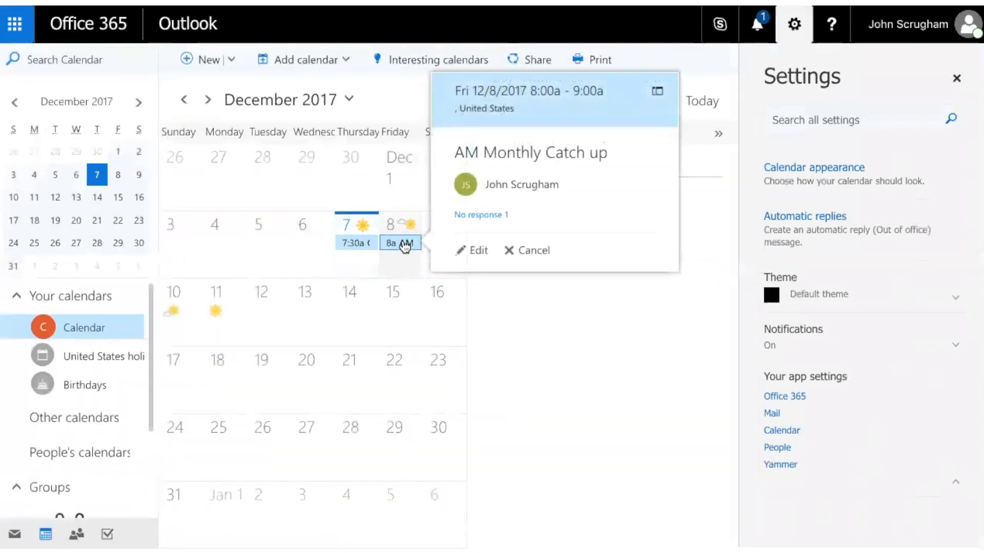
click(473, 250)
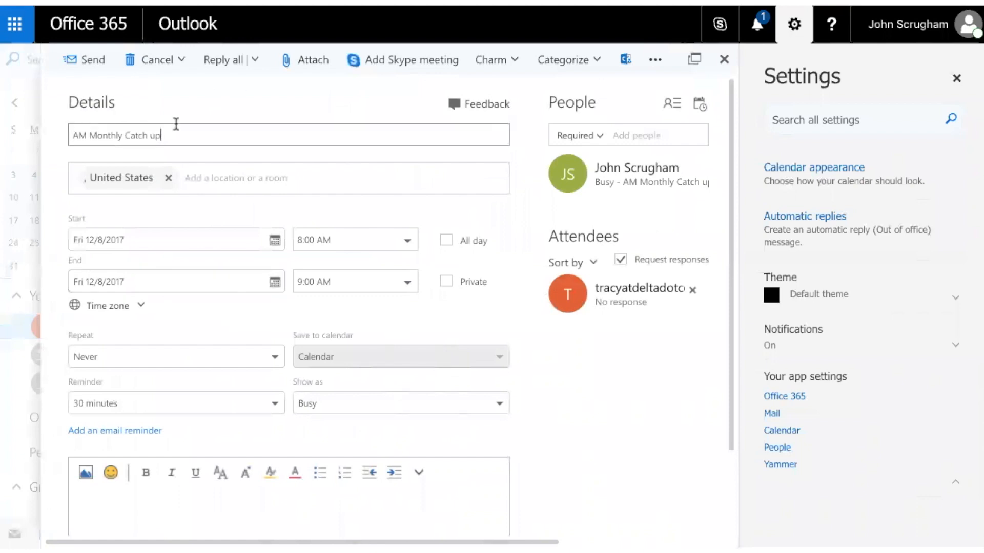
click(13, 238)
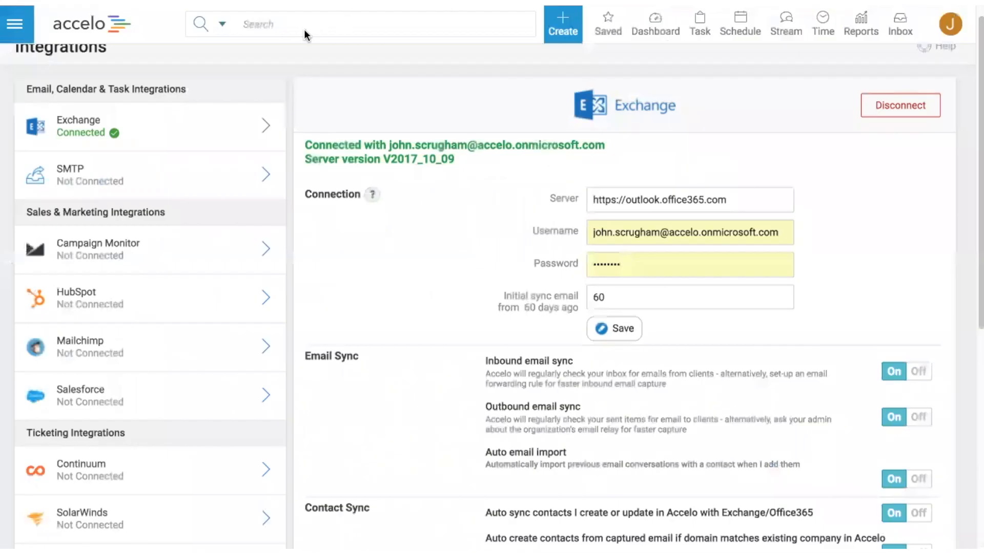
Step: Switch to Accelo, search for "delta", open Delta Airlines and review the meetings and emails in its stream
click(300, 24)
text(delta)
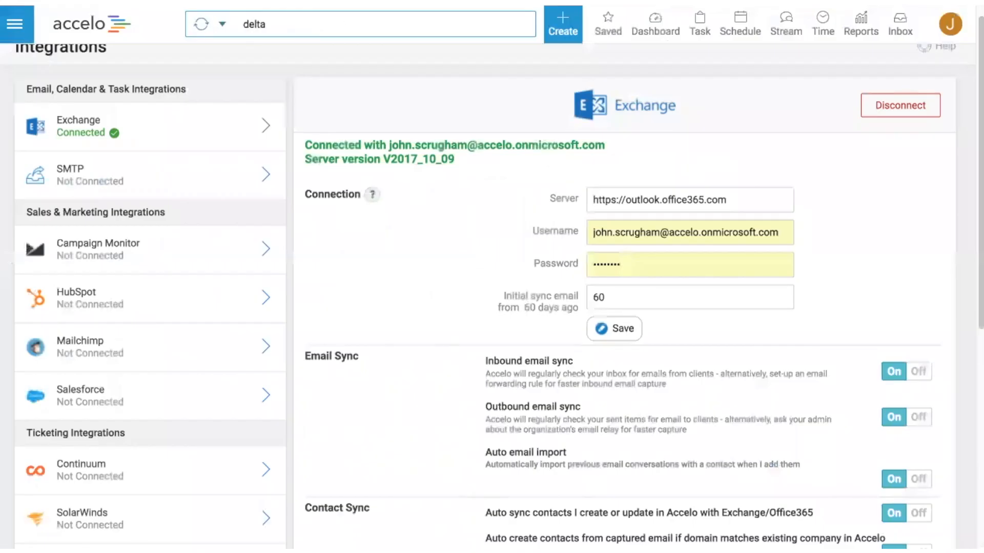
click(270, 92)
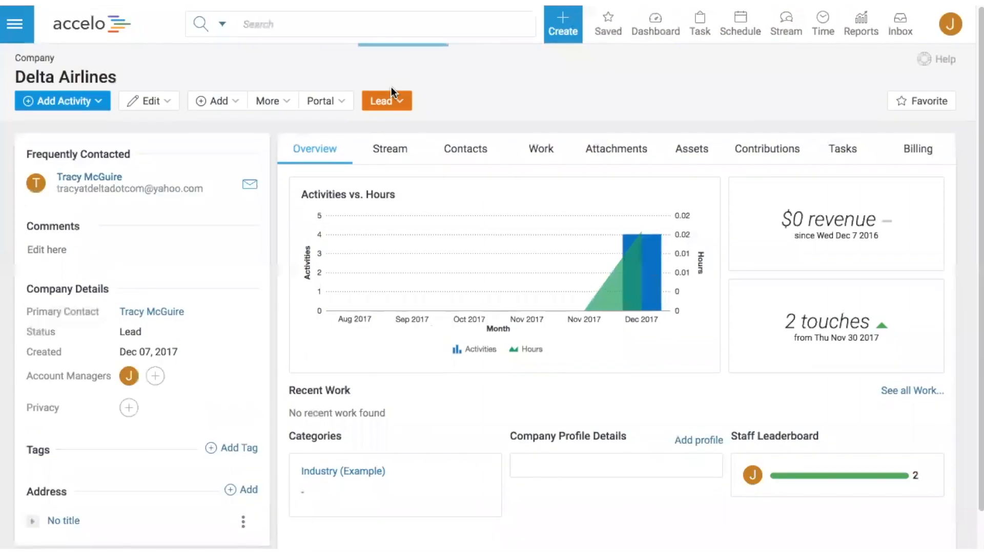
click(399, 152)
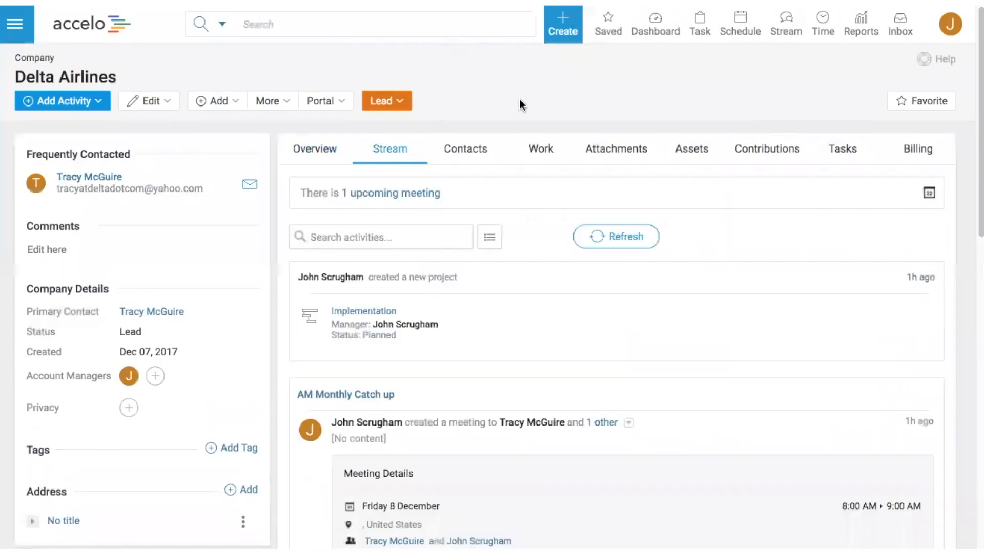
scroll(520, 105, down, 2)
scroll(438, 339, down, 4)
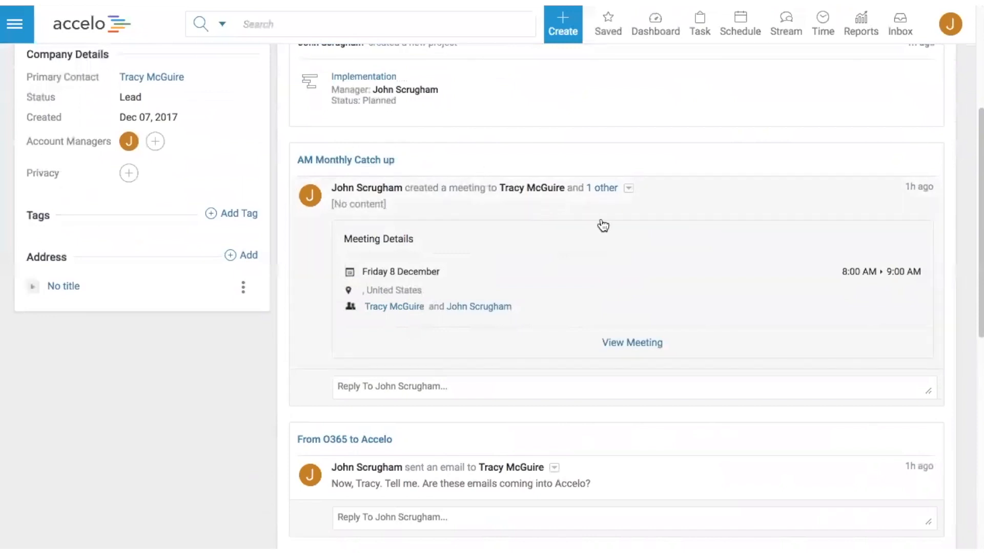
scroll(551, 233, up, 5)
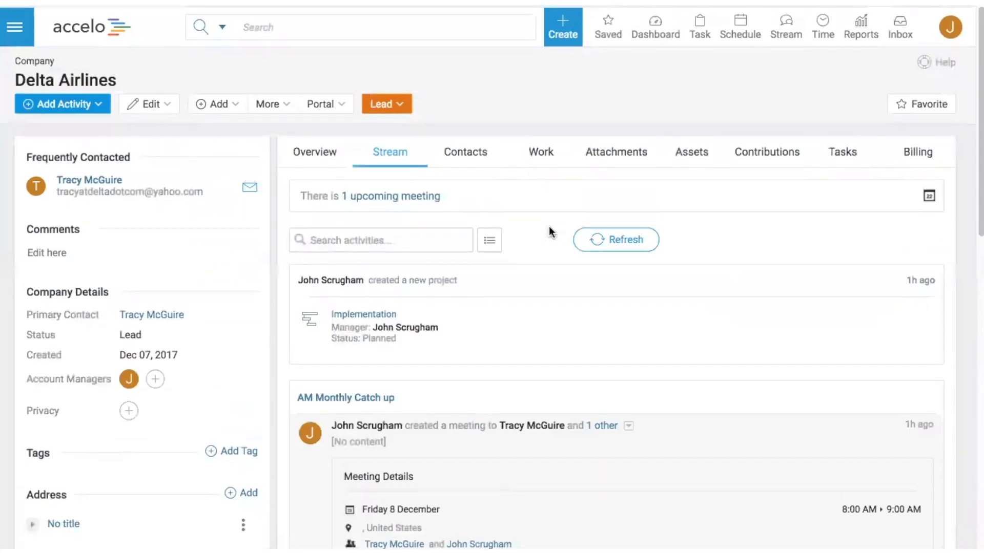
Step: Start scheduling a meeting against Delta Airlines with the subject "Holiday Party"
click(69, 105)
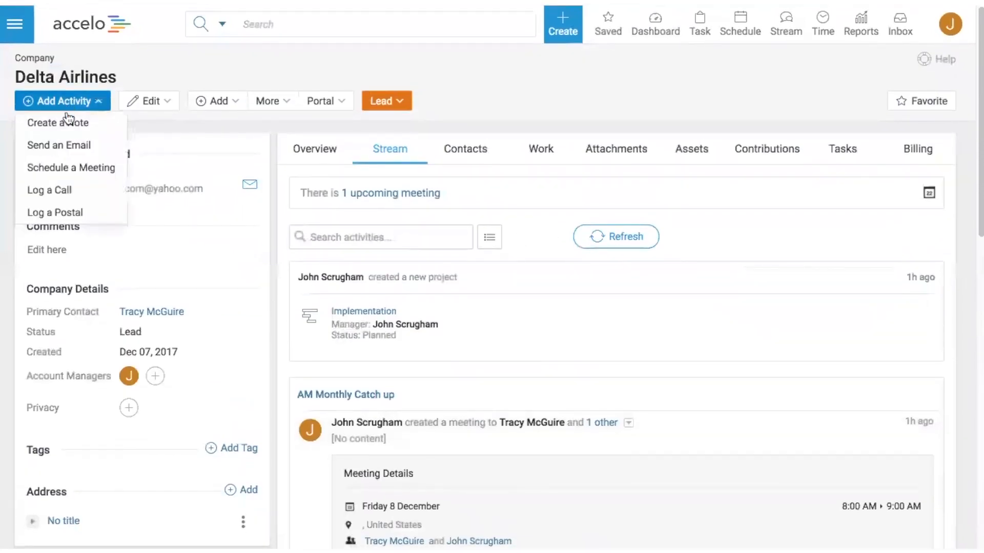
click(75, 170)
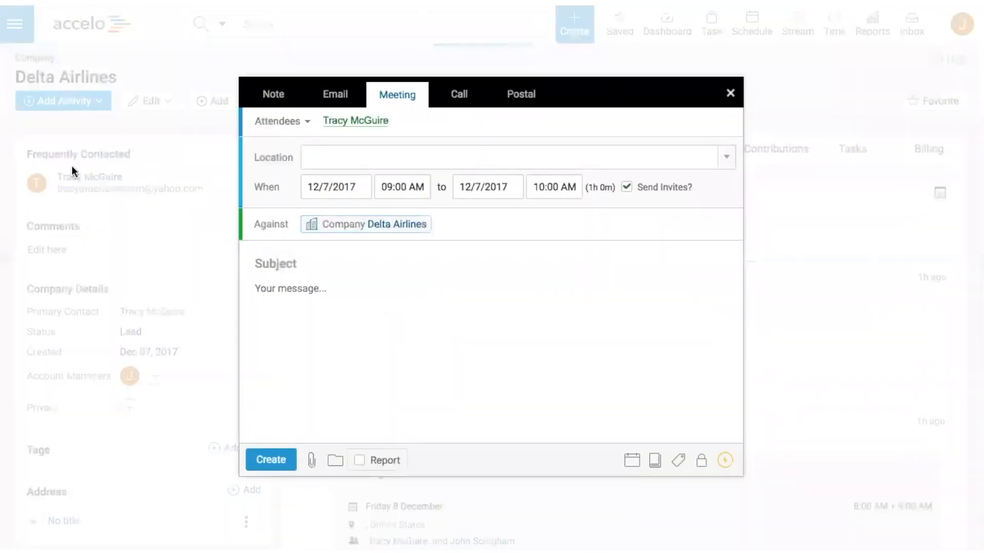
click(301, 264)
text(Holiday )
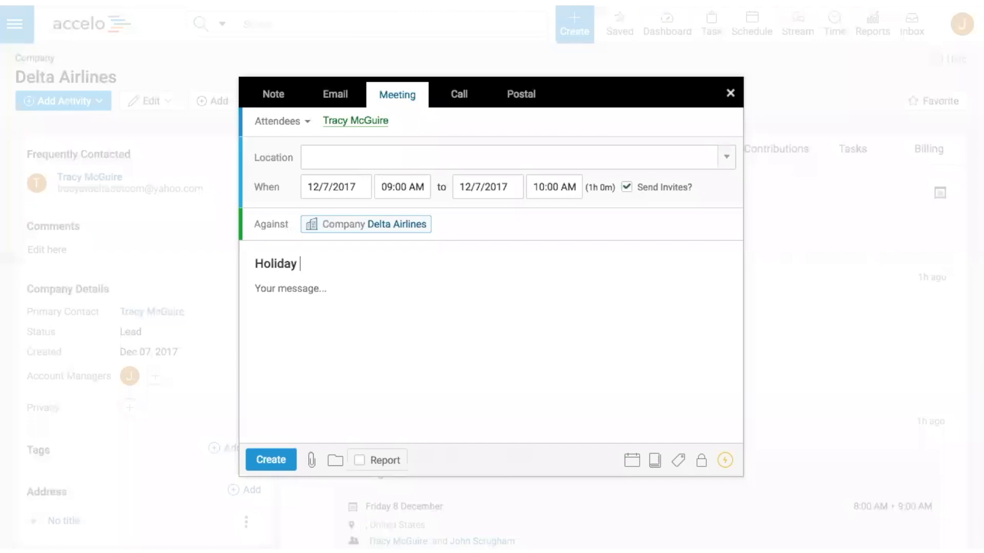
text(Party)
Step: Set the Holiday Party meeting for 12/8/2017 at 05:00 PM, create it and refresh the Outlook calendar
click(340, 186)
click(437, 280)
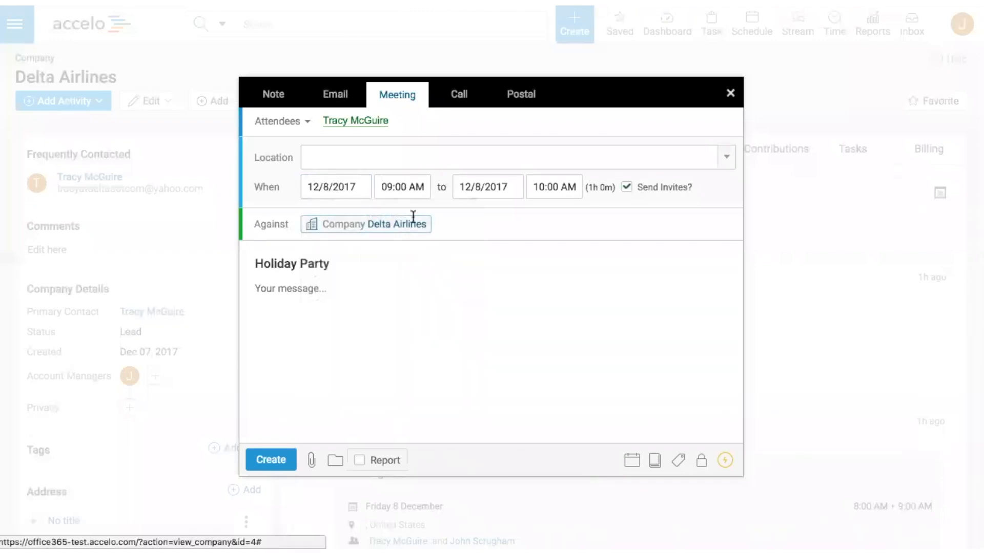
click(399, 185)
scroll(404, 280, down, 5)
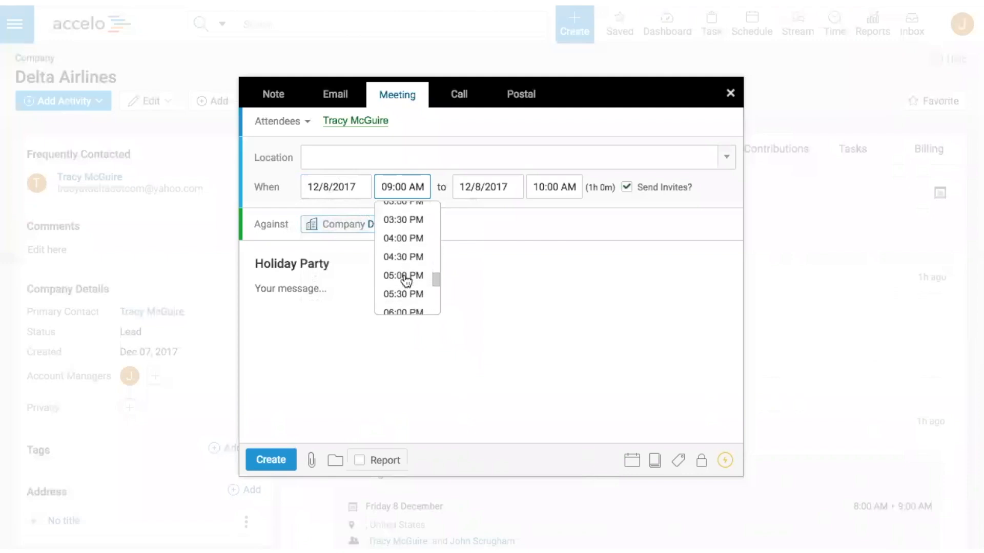
click(405, 280)
click(273, 459)
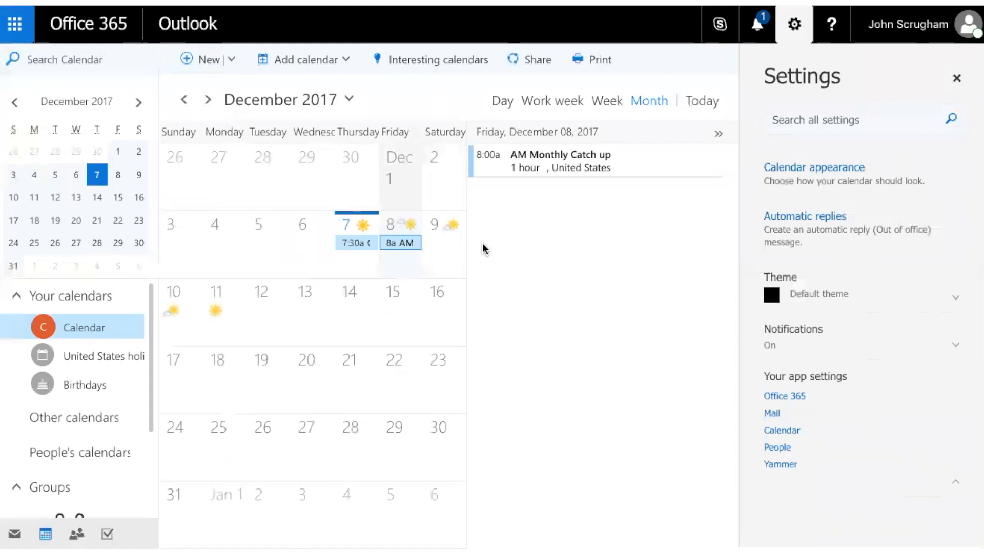
key(super+r)
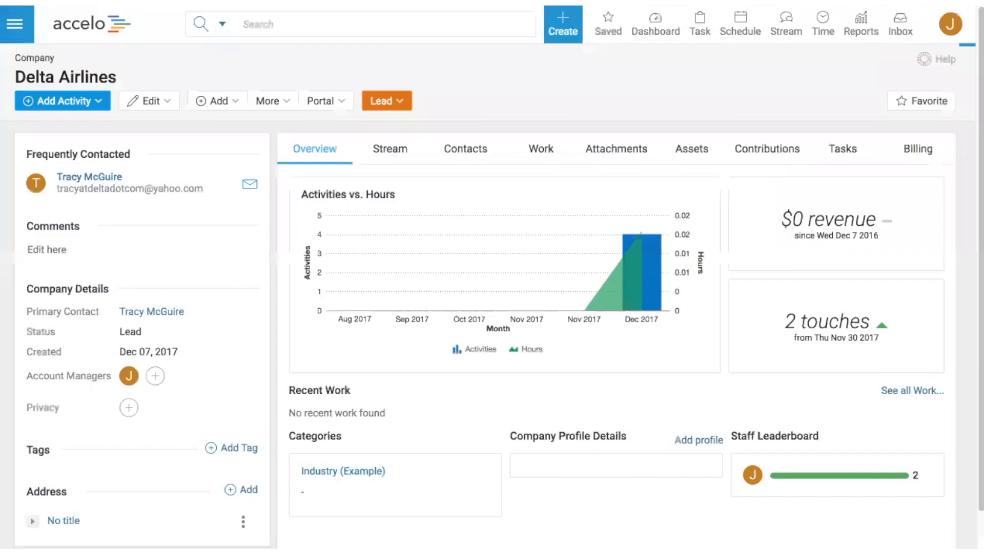
Step: Open Accelo's Weekly Timesheet and bring up the Delta Airlines activities logged on Thursday, Dec 7
mouse_move(822, 36)
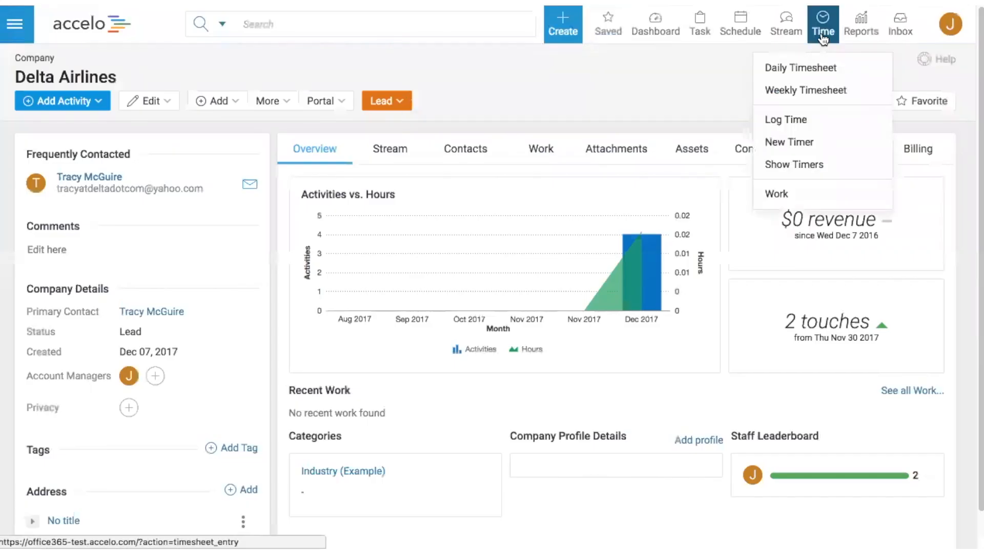
click(805, 91)
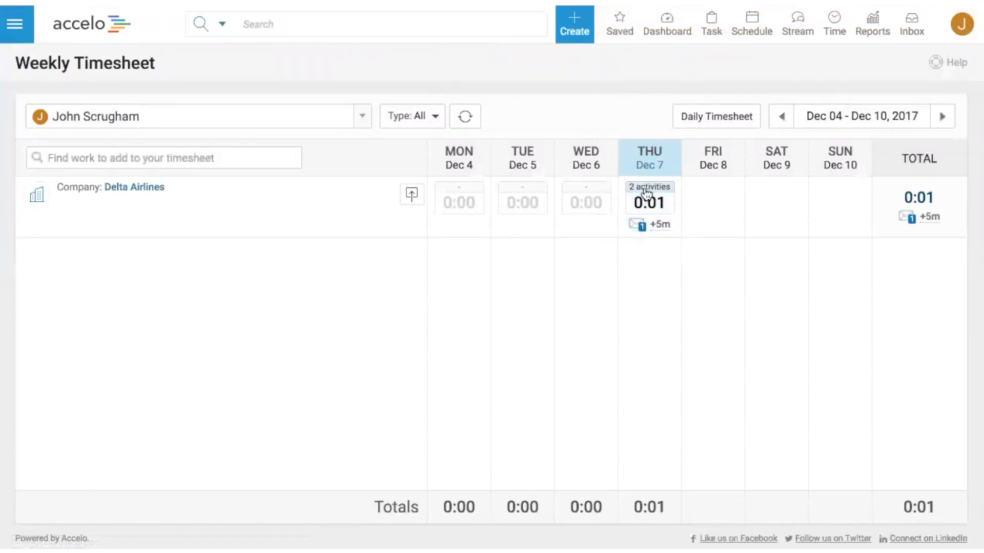
click(646, 190)
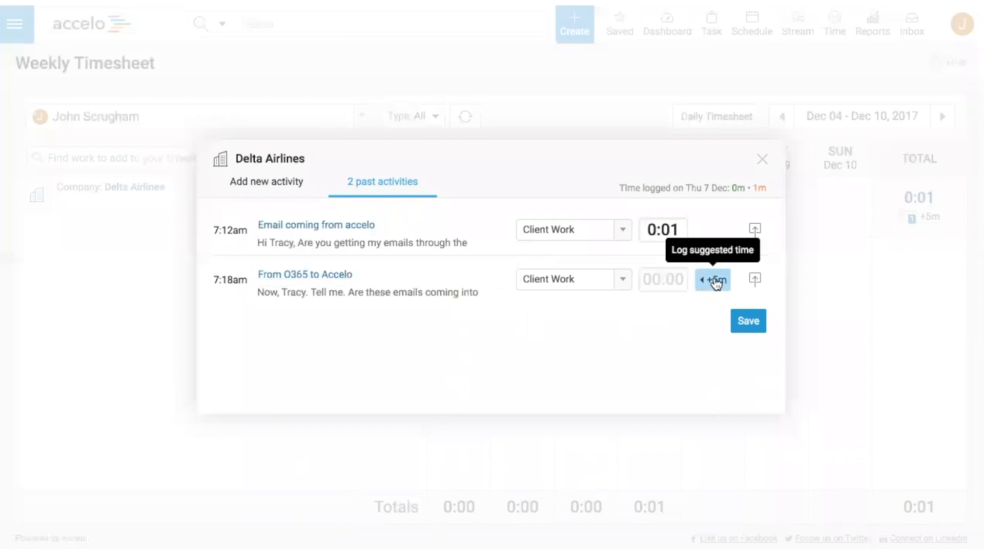
Step: Close the Delta Airlines activities and review the Exchange integration's connection, email, contact, calendar and task sync settings
click(762, 160)
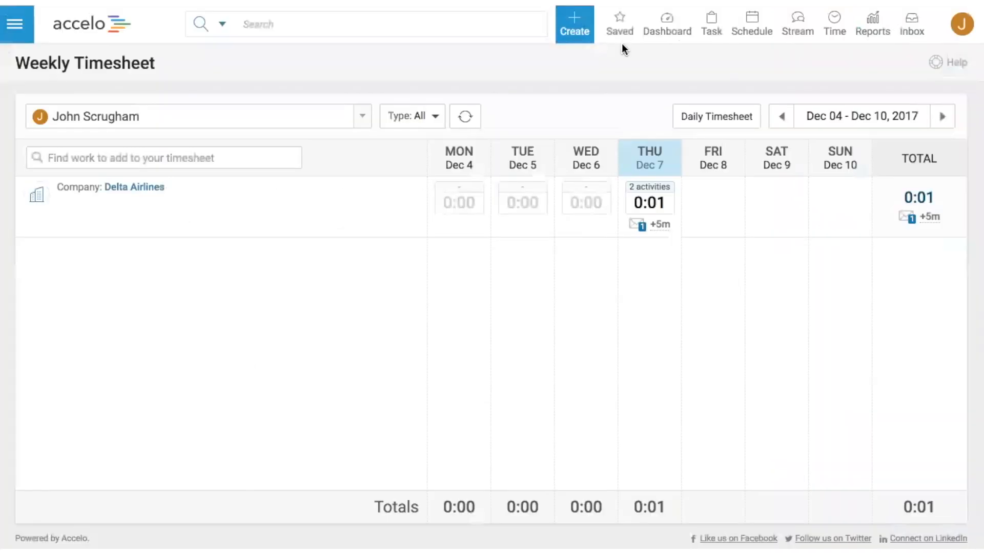
click(962, 26)
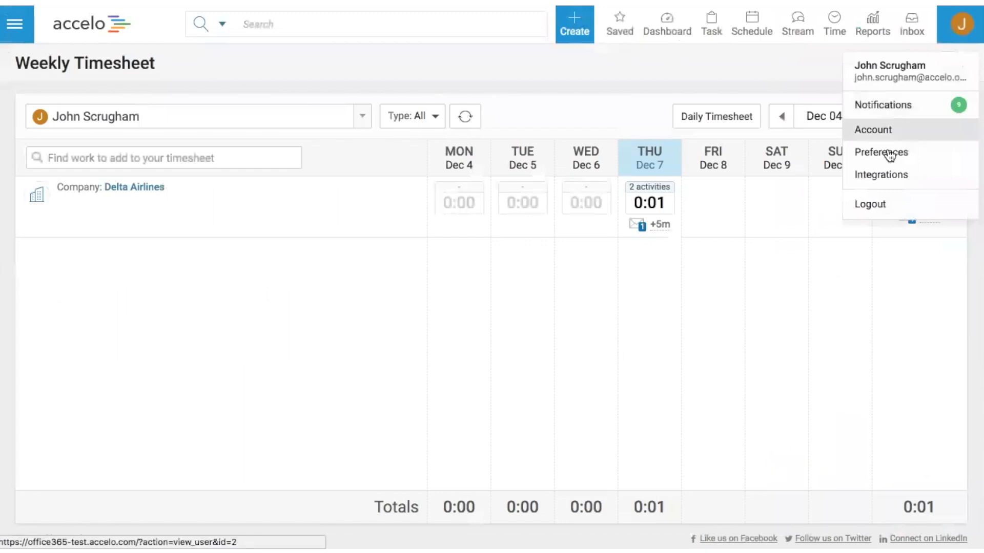
click(878, 177)
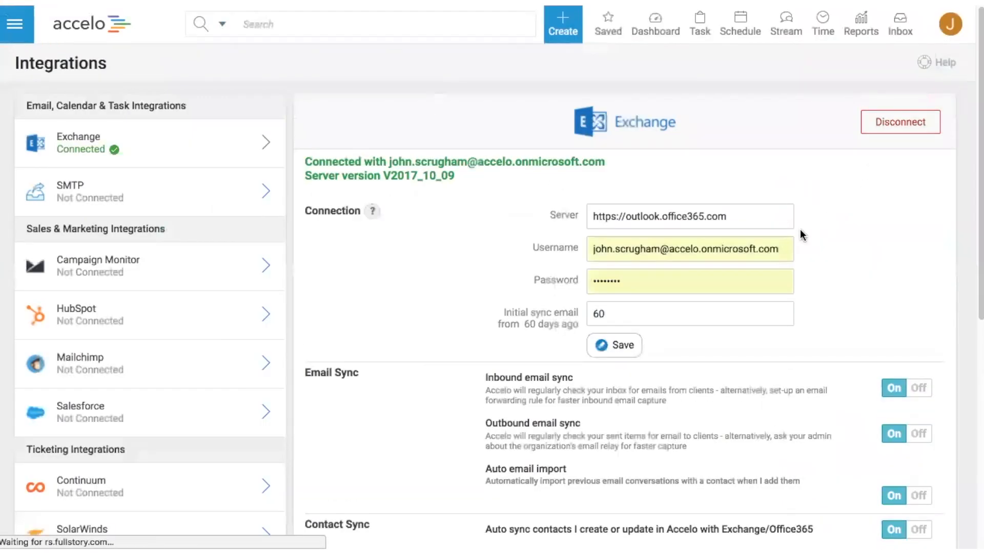
scroll(800, 230, down, 3)
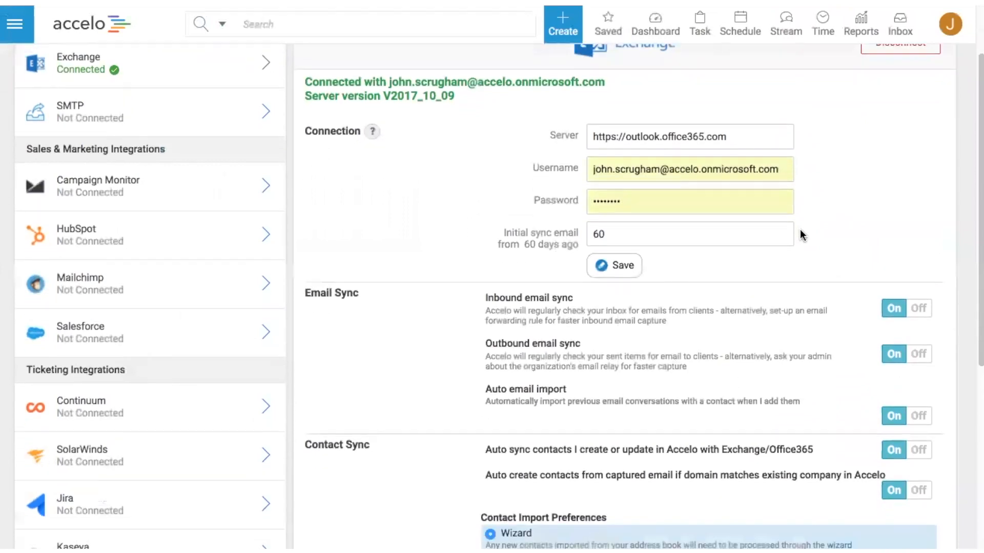
scroll(801, 235, down, 5)
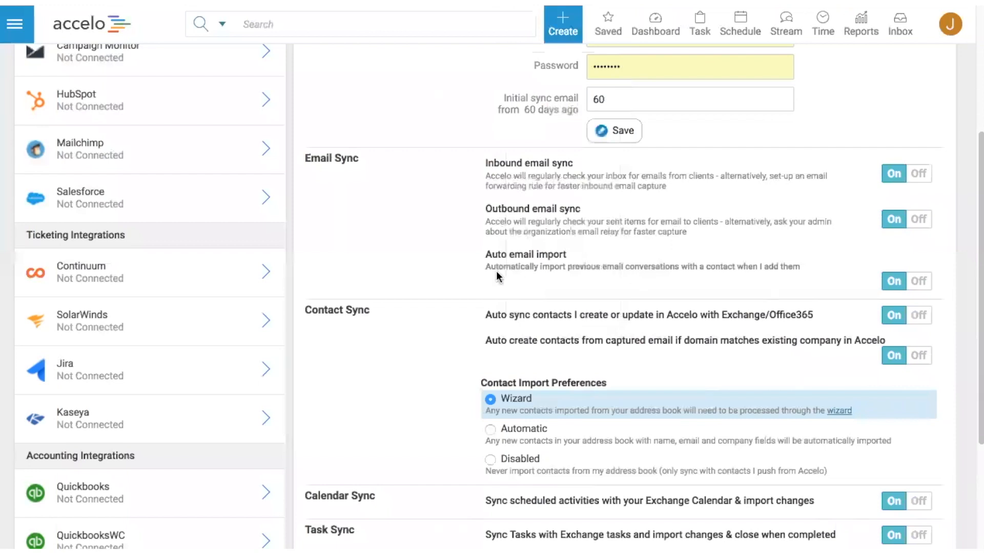
scroll(496, 272, up, 3)
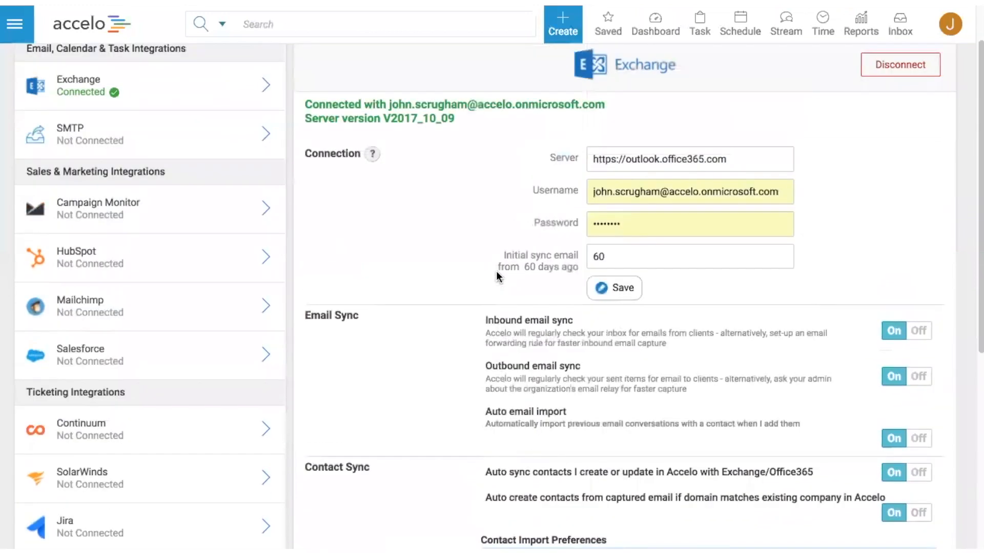
scroll(496, 272, up, 1)
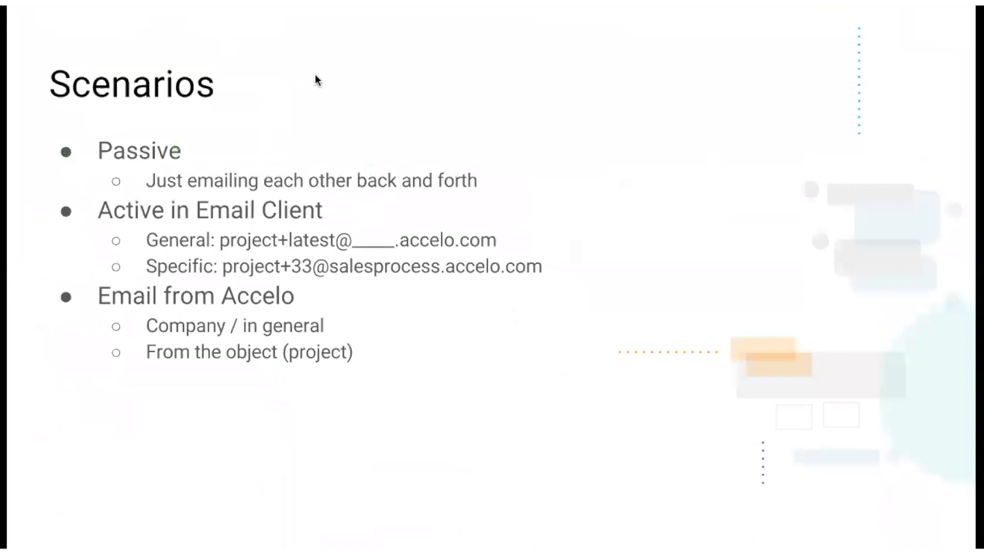
click(328, 127)
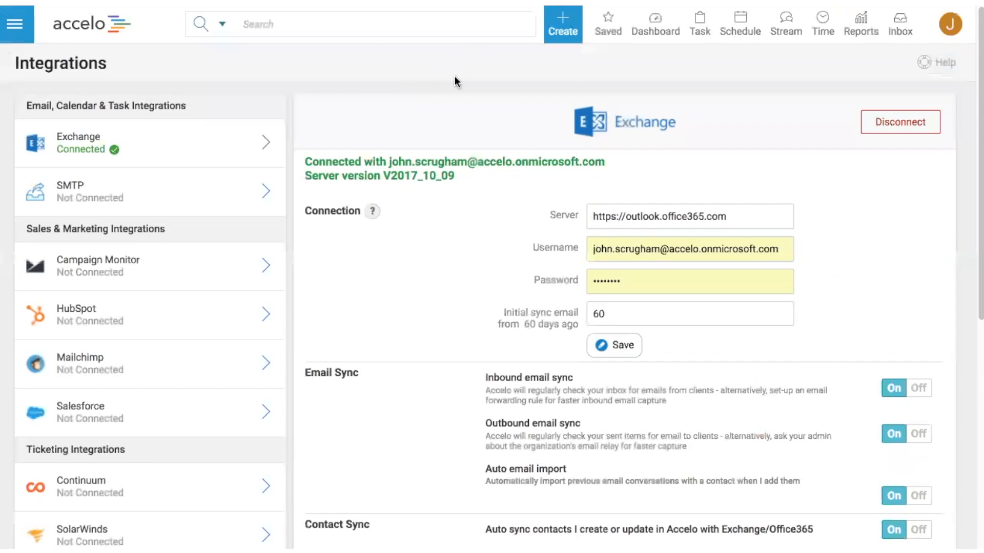
Step: Start a new email activity addressed to the Delta Airlines contact and filed against the company Delta Airlines
click(559, 41)
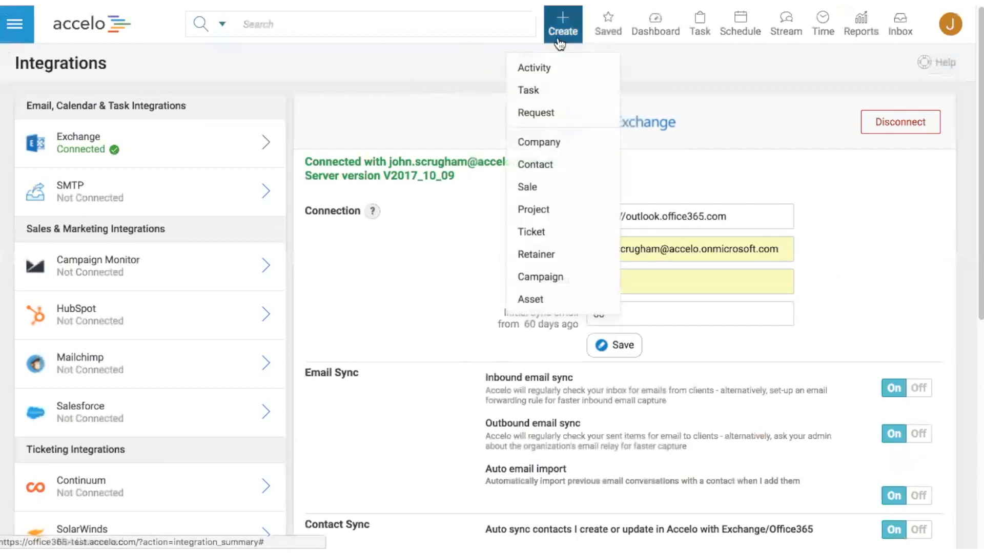
click(539, 68)
click(333, 101)
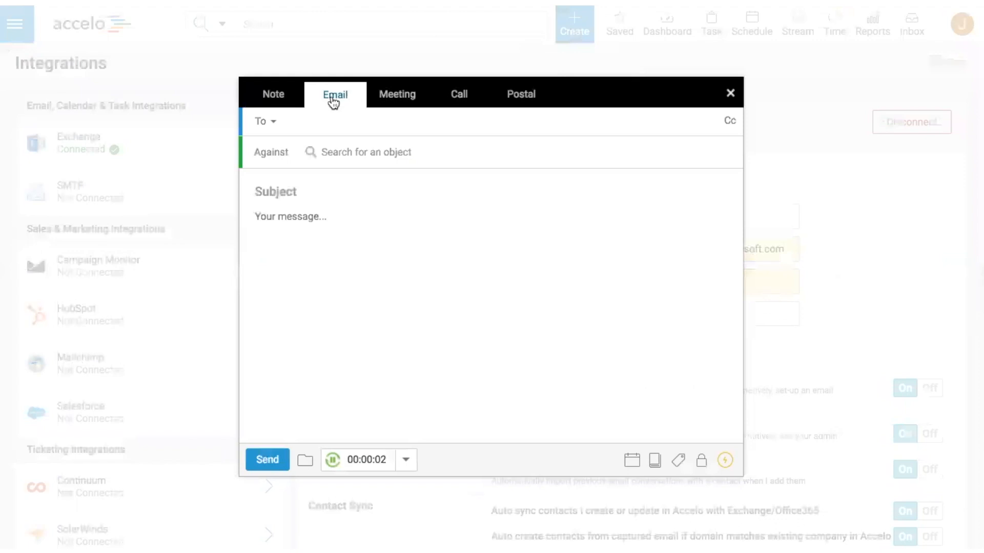
click(336, 121)
text(tr)
click(382, 153)
text(del)
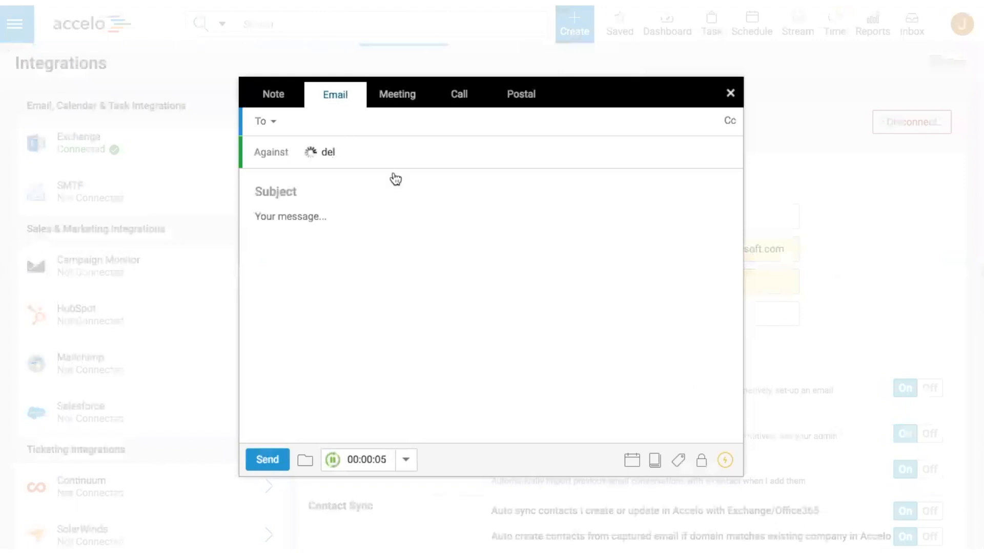
click(375, 204)
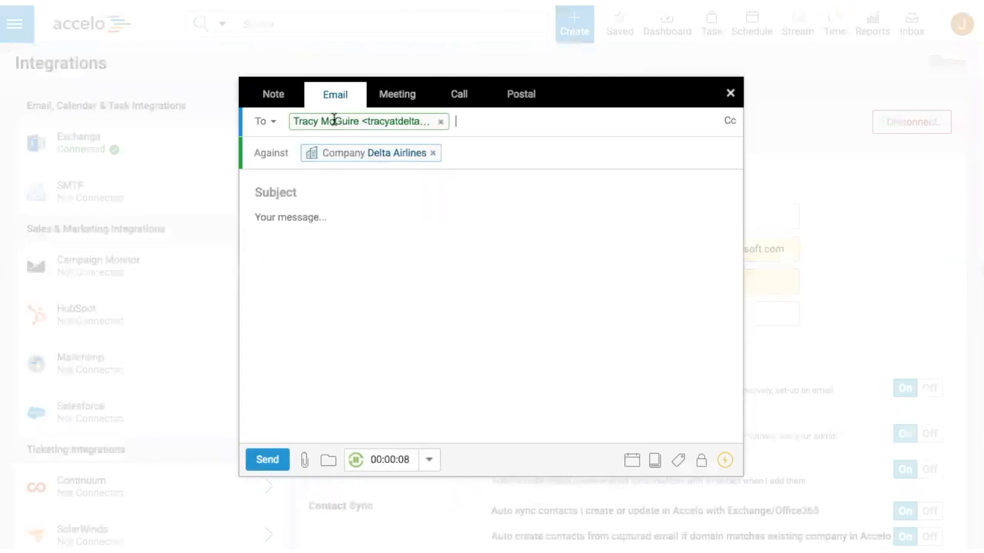
Step: Write "Tom and how great he is" as the email's message
click(462, 244)
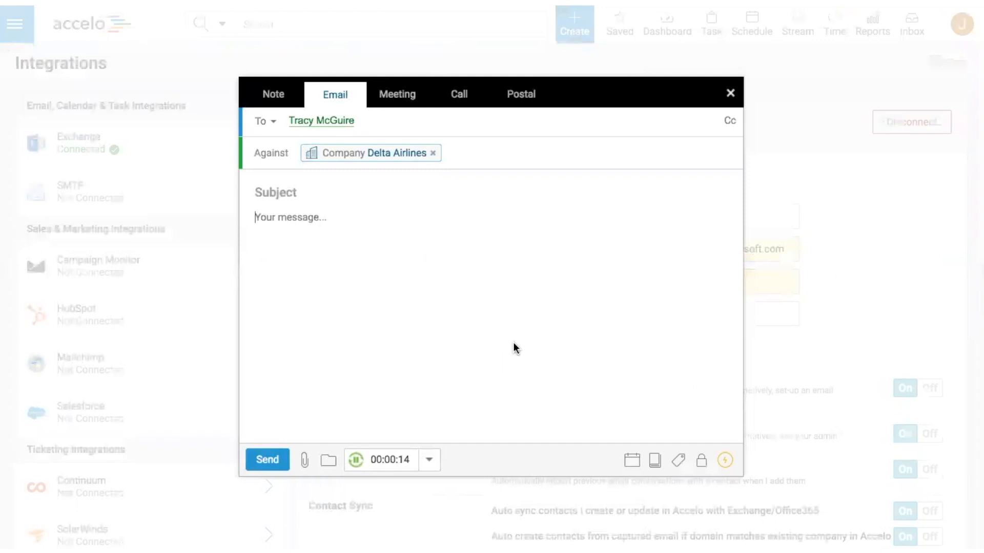
text(Tom and how great he is)
key(Return)
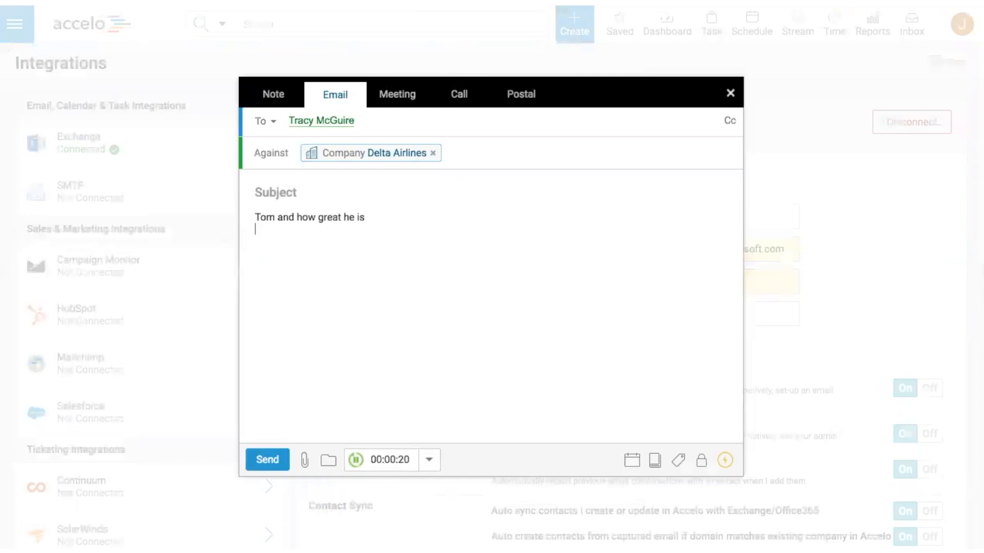
Step: Restrict who can view the email, trying Secret before choosing Confidential
click(702, 462)
click(688, 420)
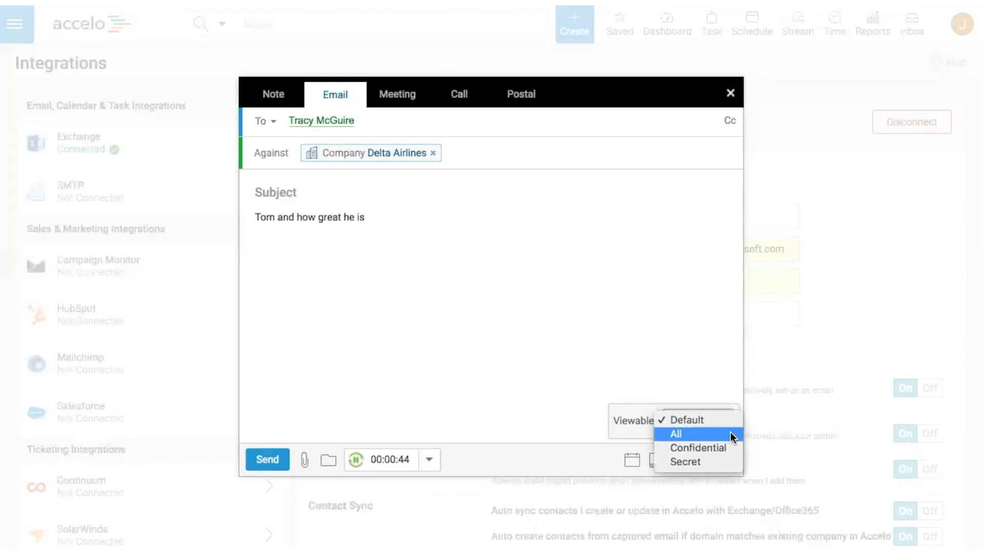
click(678, 459)
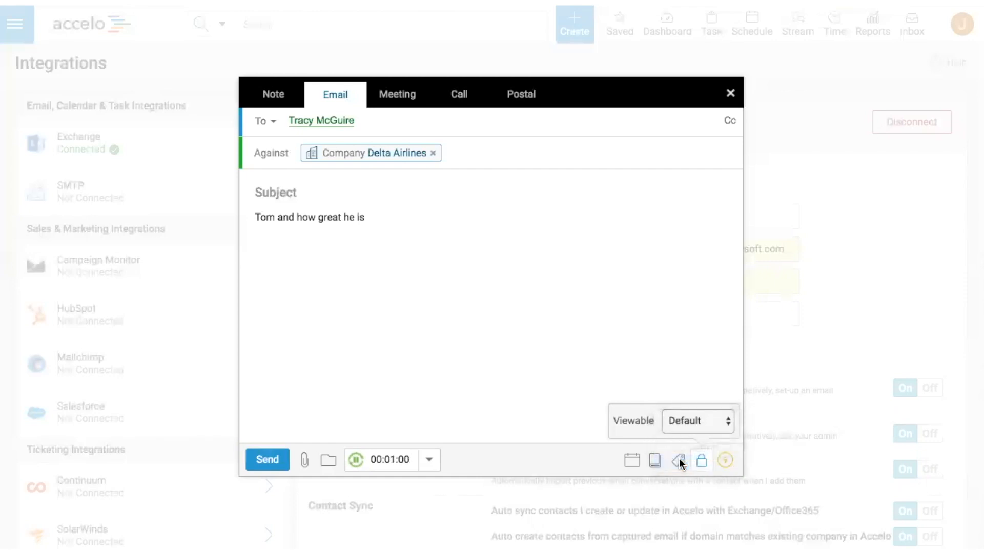
click(687, 424)
click(666, 406)
Step: Give the email the subject "Hello!" and send it
click(256, 192)
text(Hello!)
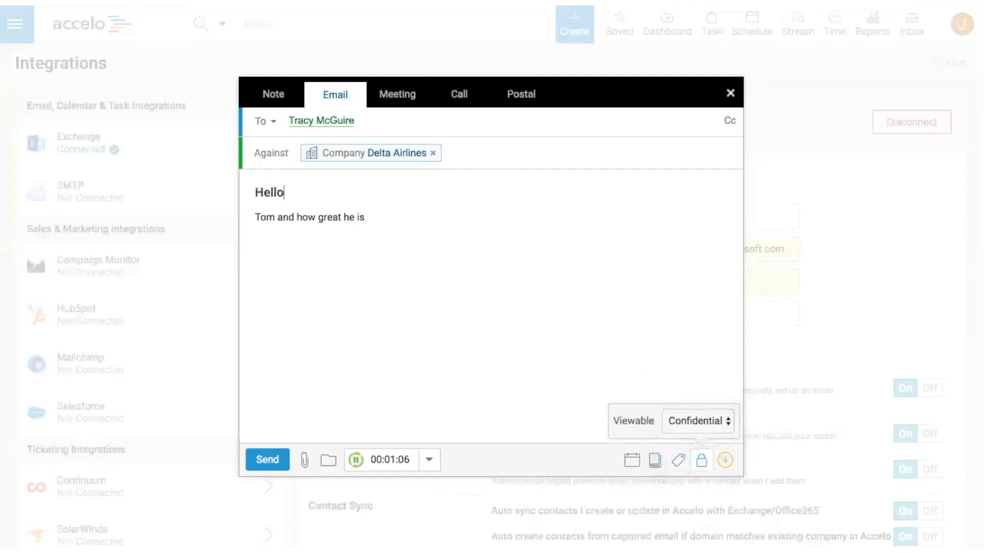
click(259, 462)
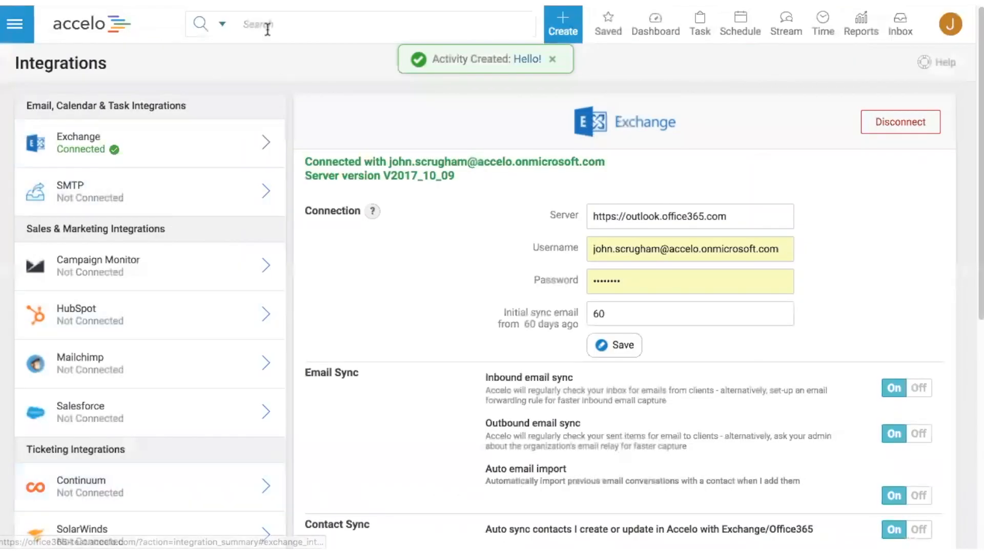
Step: Search for "delta" and open the Delta Airlines company record
click(267, 30)
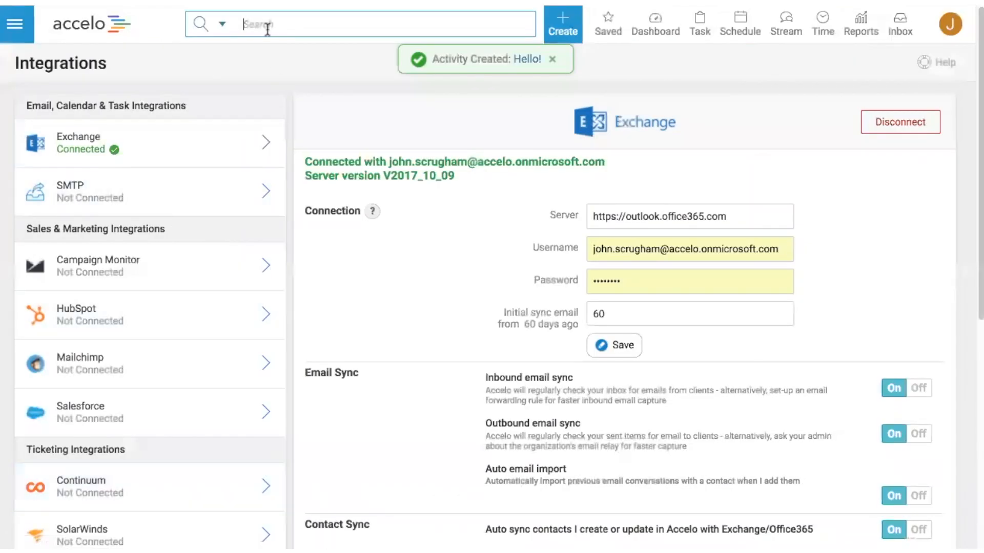
text(delta)
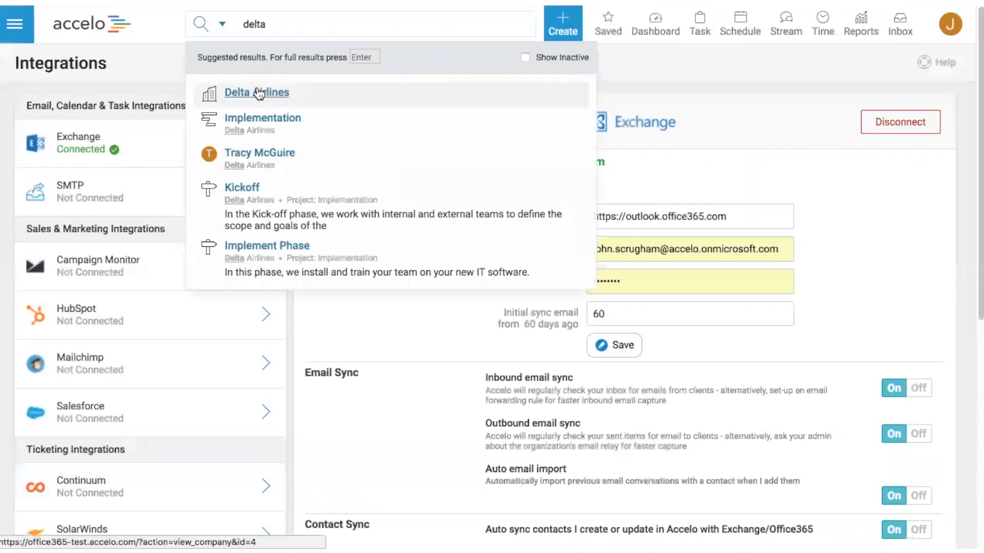
click(257, 88)
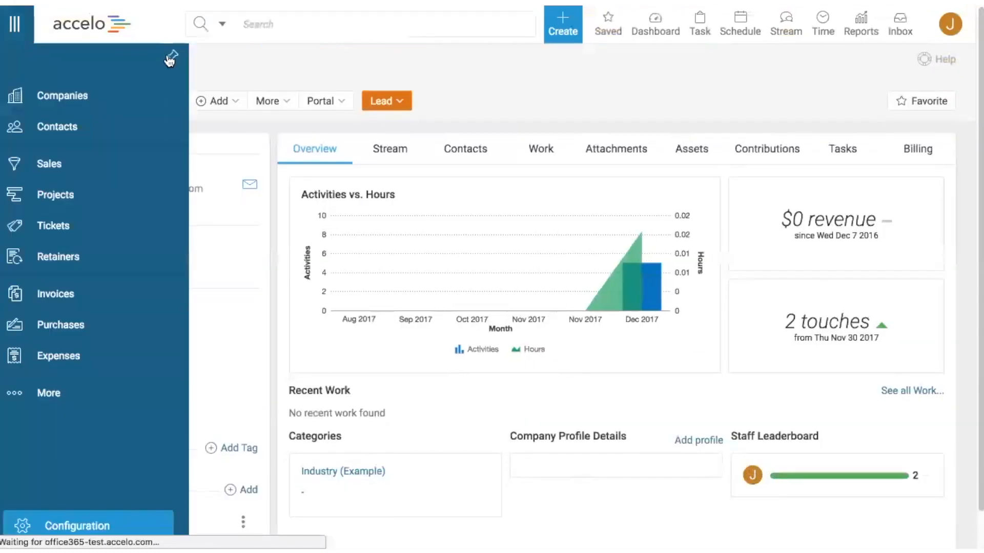
Step: Open the Activities & Emails settings in the configuration and examine the Smart Email Capture Visibility options
click(170, 56)
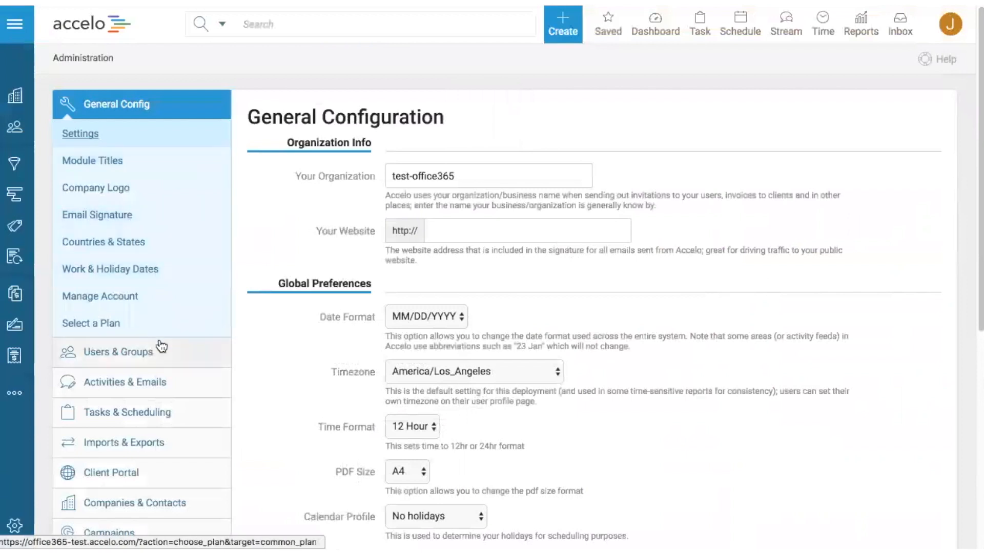
click(133, 384)
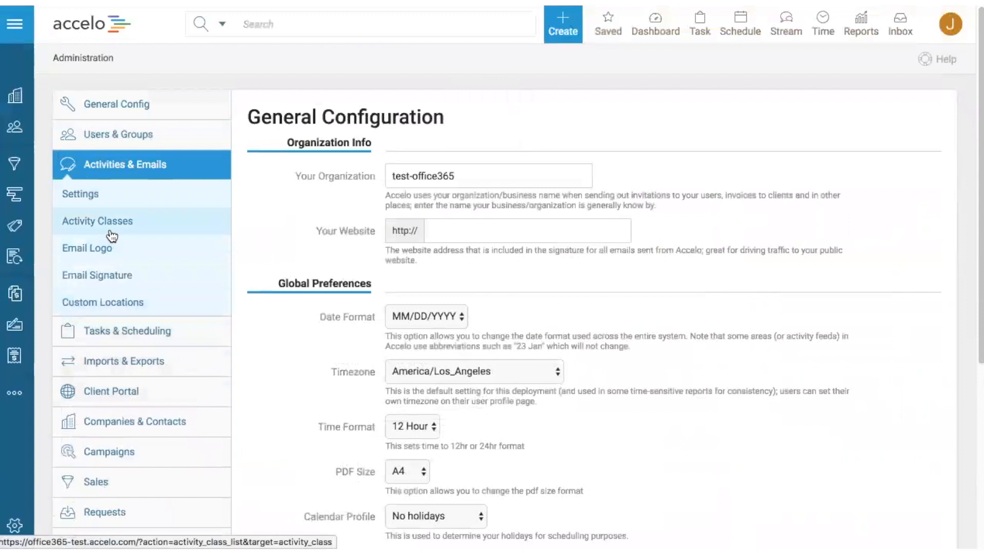
click(85, 201)
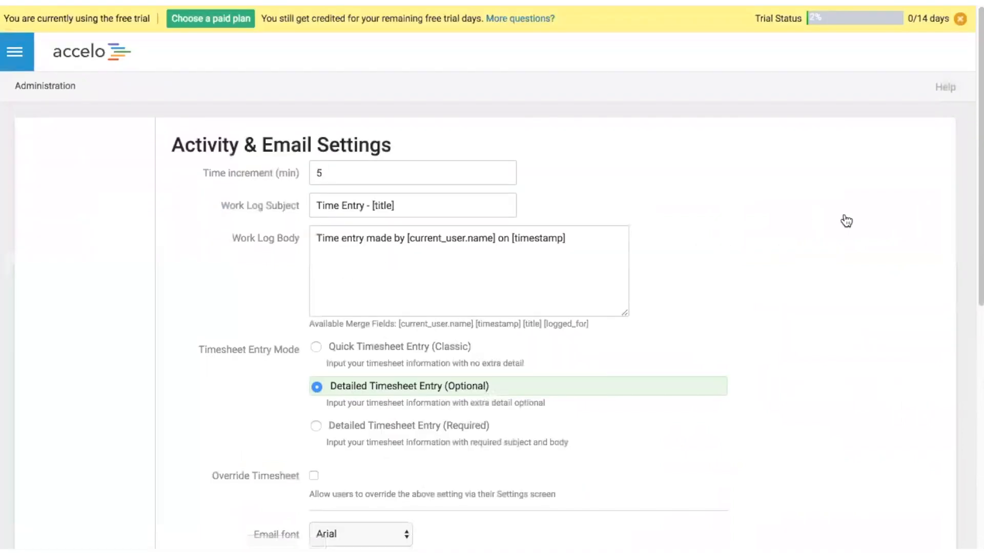
scroll(845, 220, down, 5)
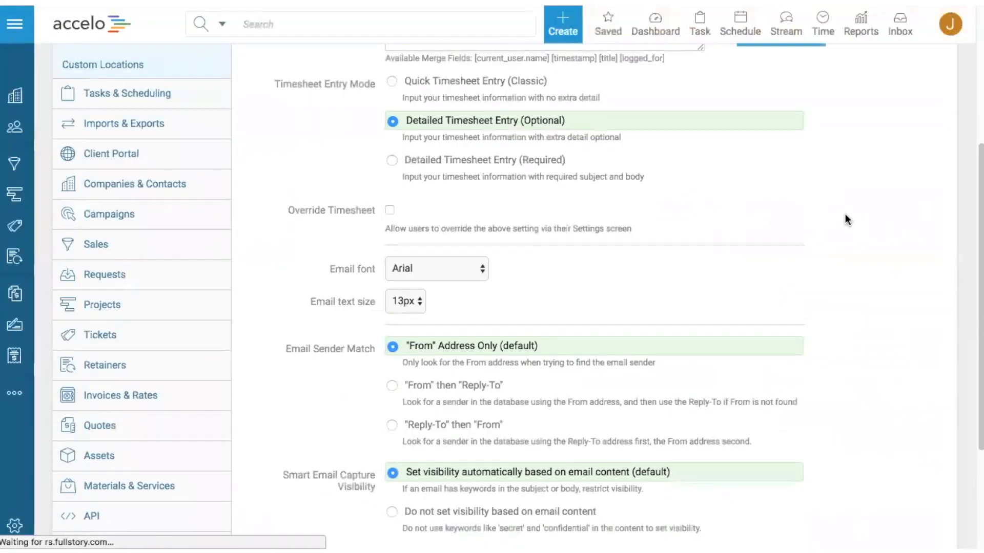
scroll(846, 215, down, 3)
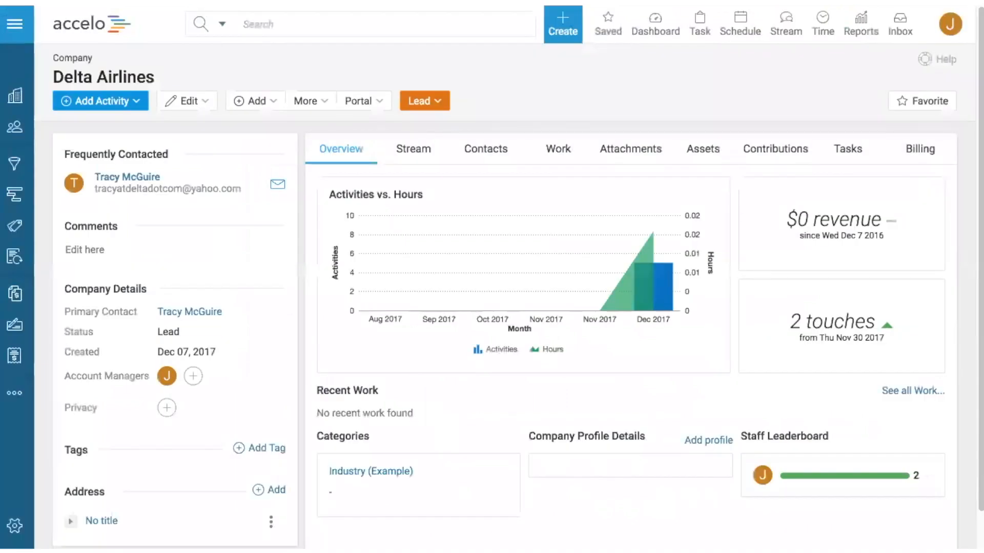
Step: Draft a Confidential privacy relationship on Delta Airlines between a specific contact and a user, and close it without saving
scroll(294, 237, down, 1)
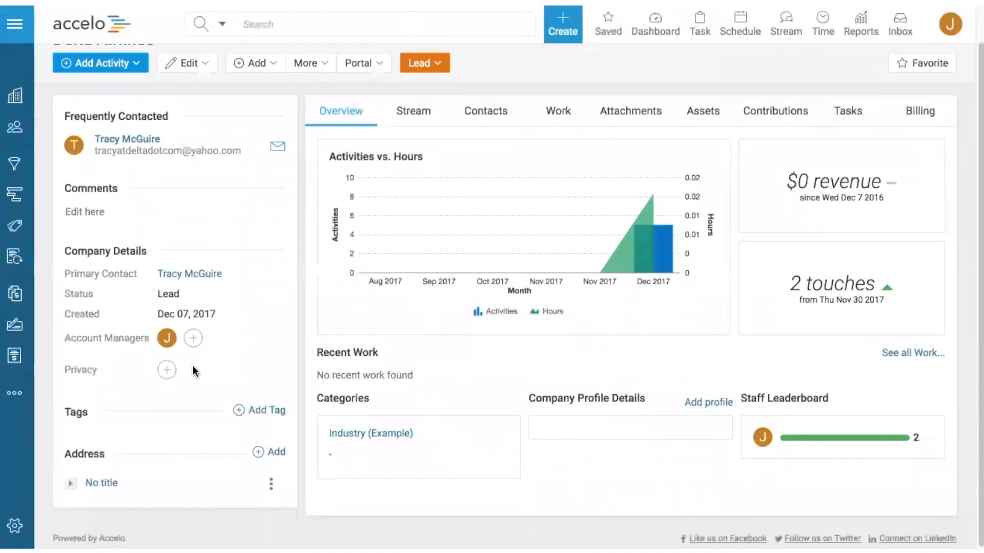
click(167, 373)
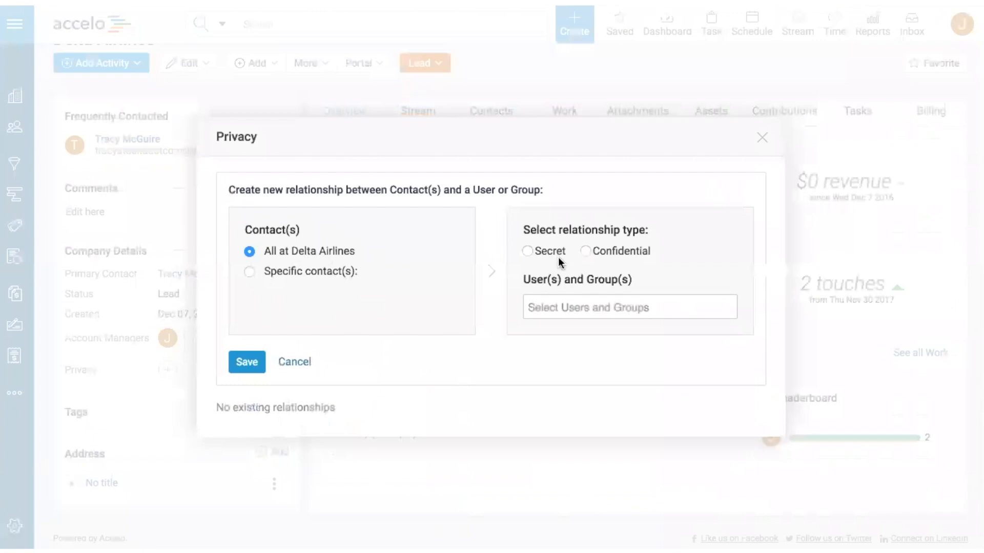
click(589, 251)
click(564, 319)
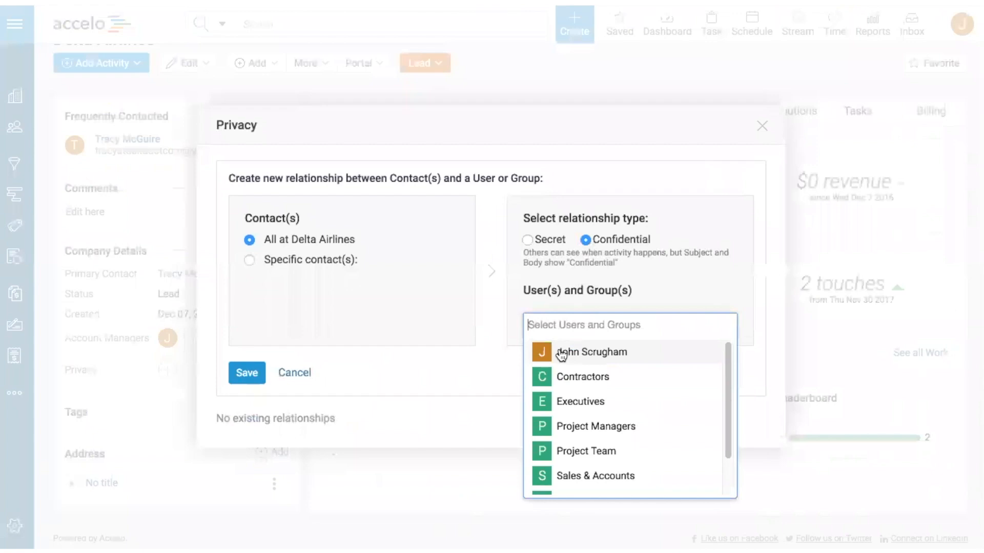
click(560, 352)
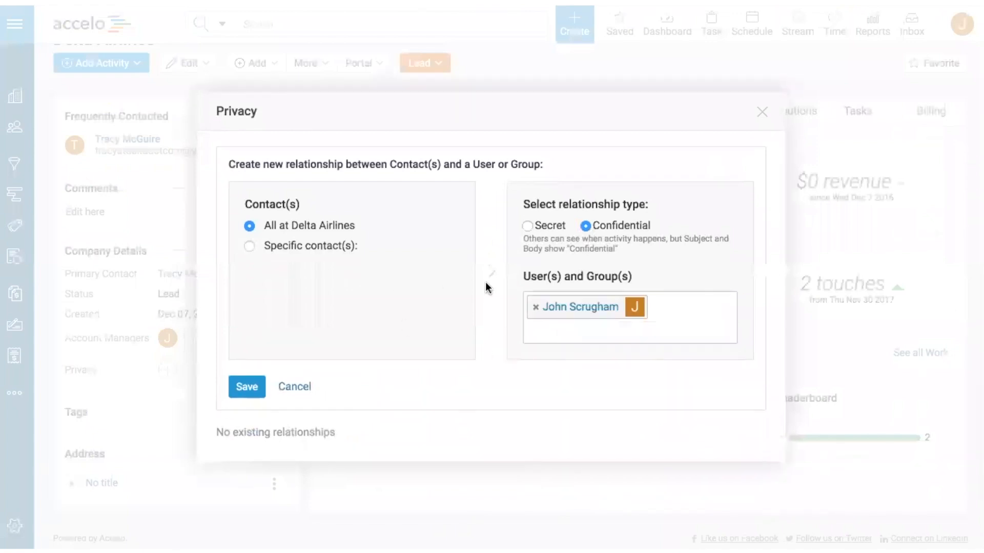
click(297, 247)
click(293, 274)
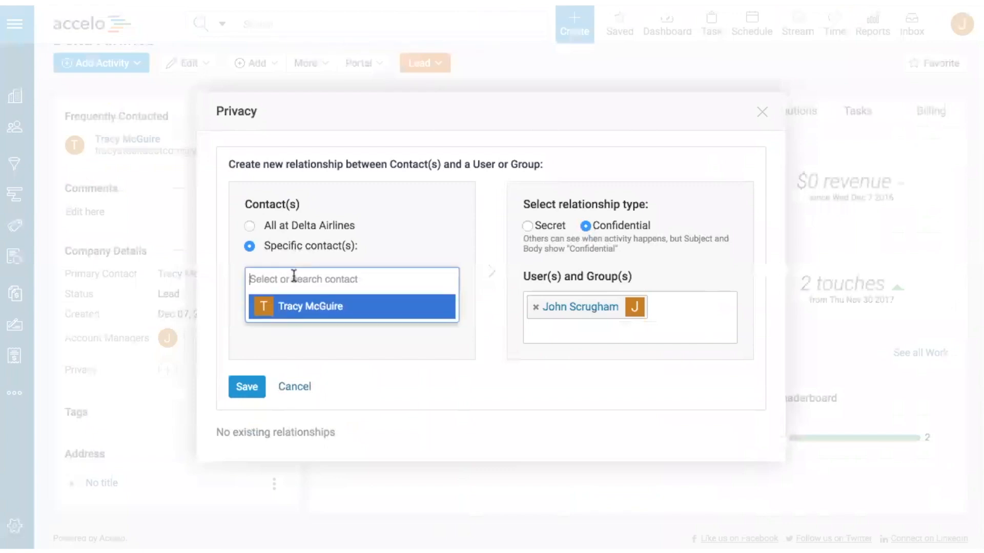
click(288, 306)
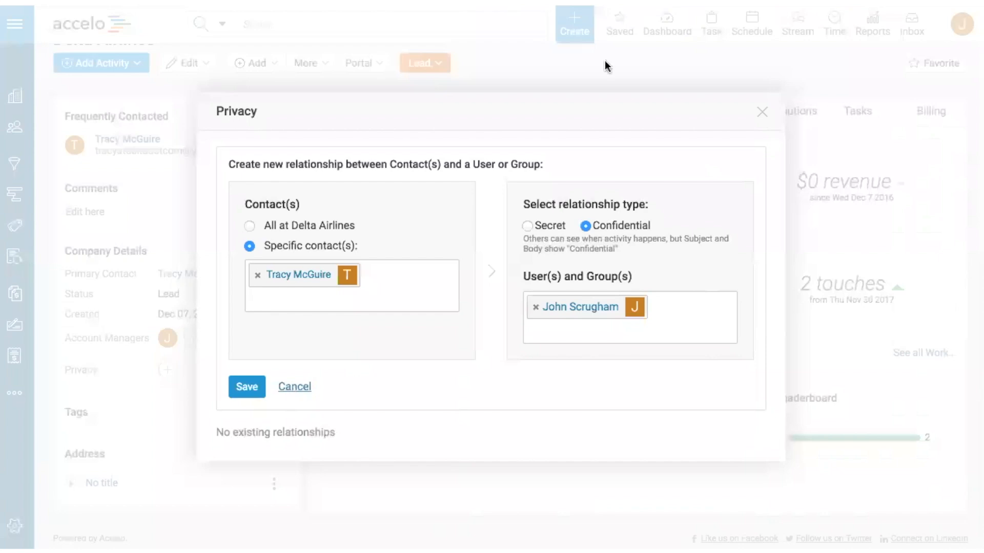
click(761, 114)
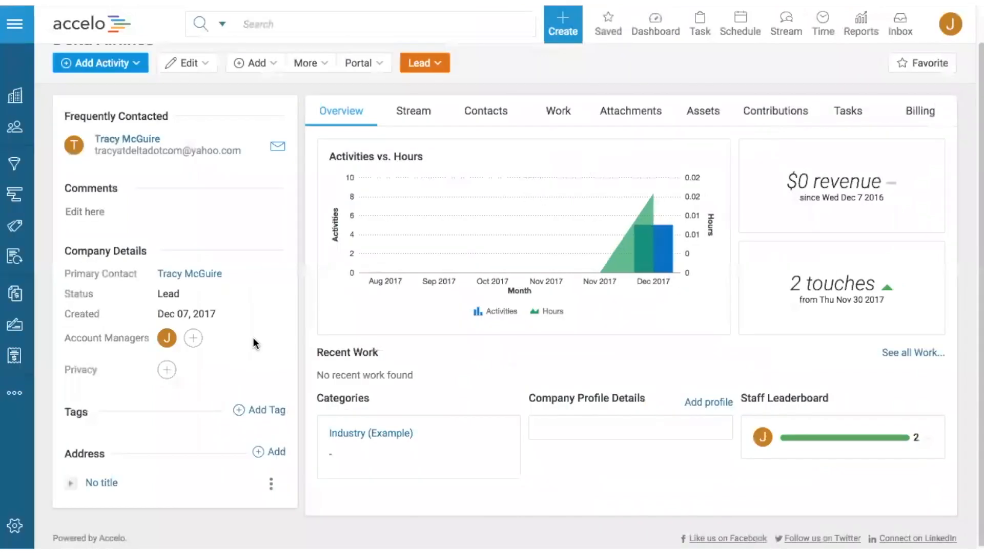